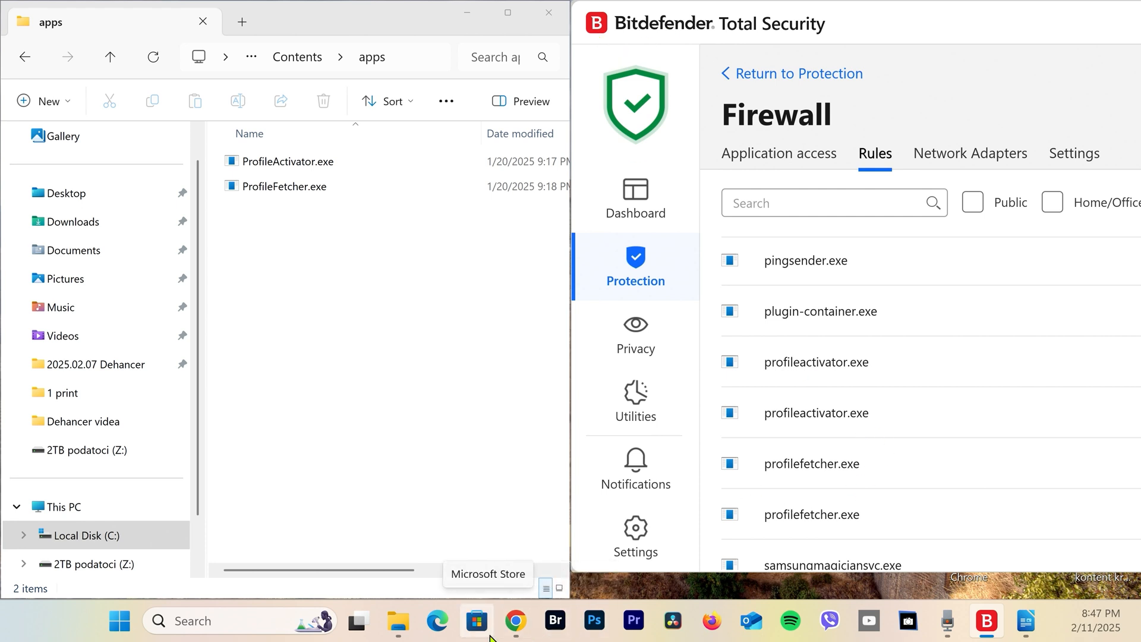
Switch to Photoshop
mouse_move(503, 635)
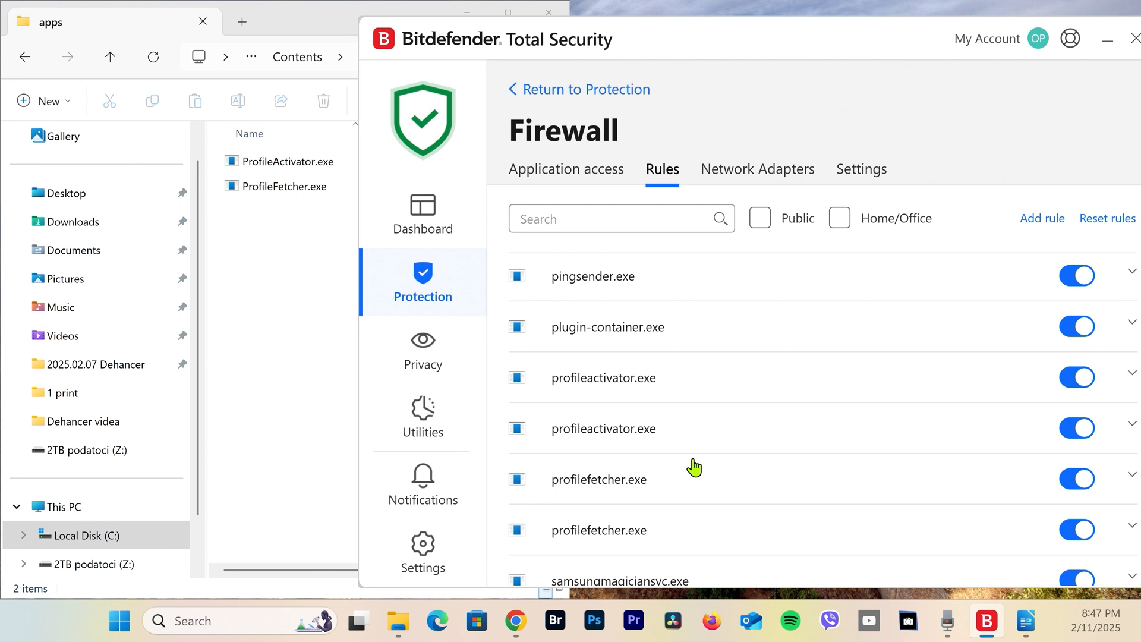
click(675, 401)
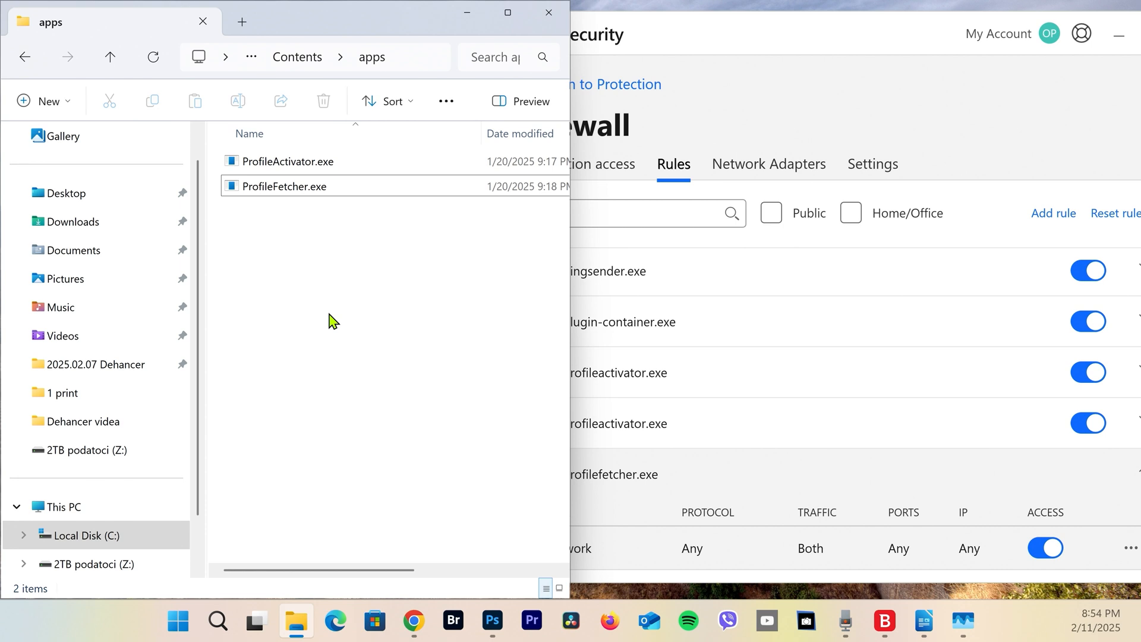
click(492, 621)
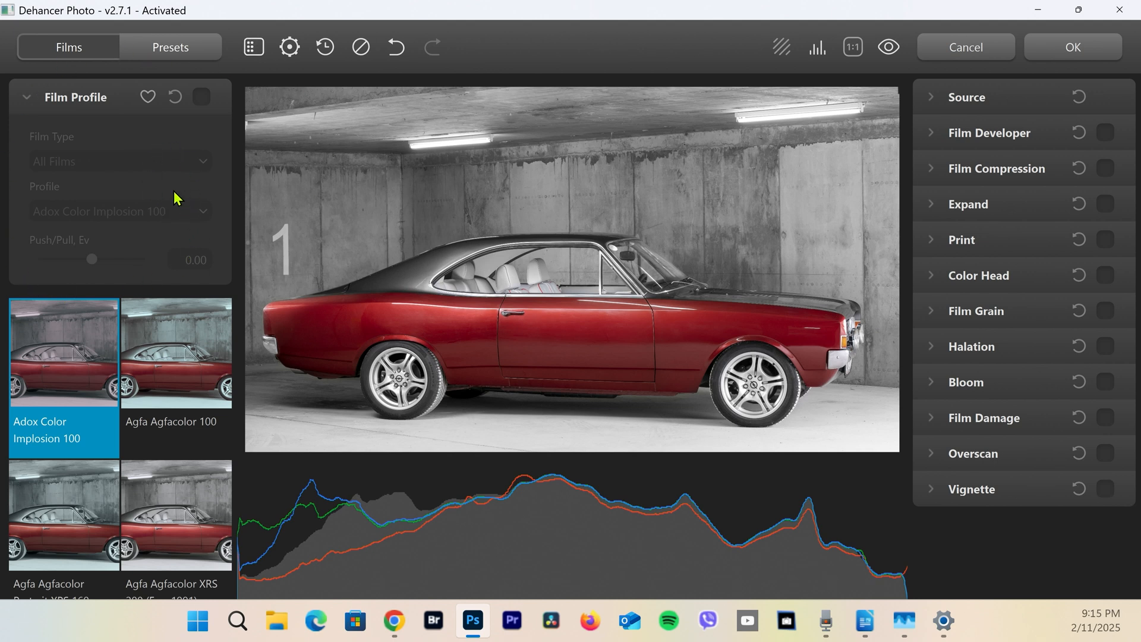
Enable Film Profile and set the film type to Black & White
click(201, 96)
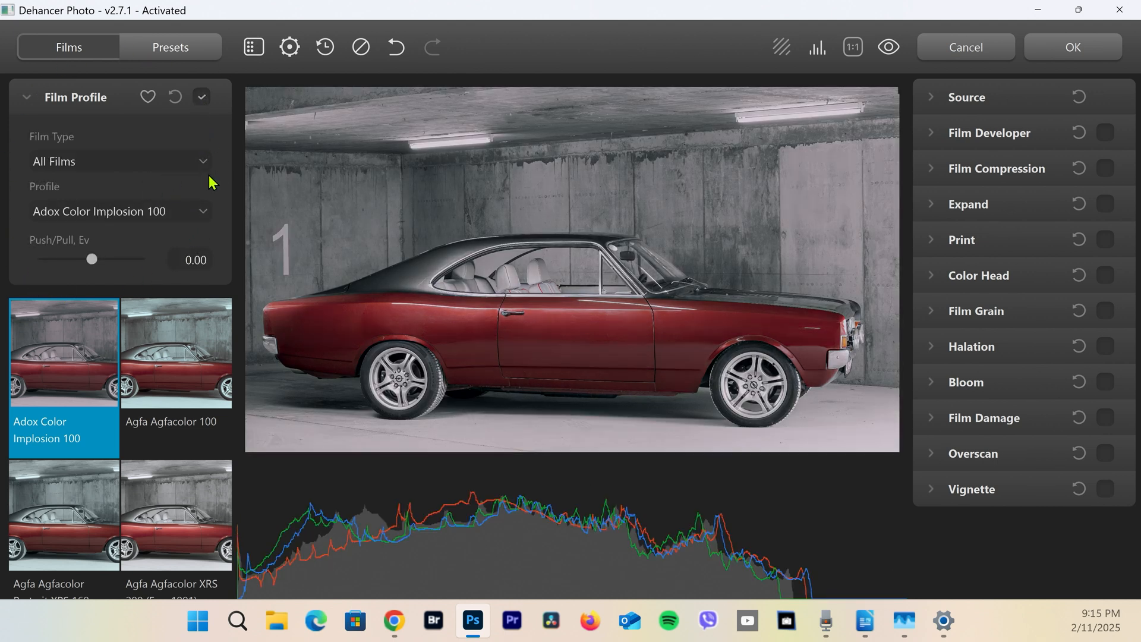
click(202, 166)
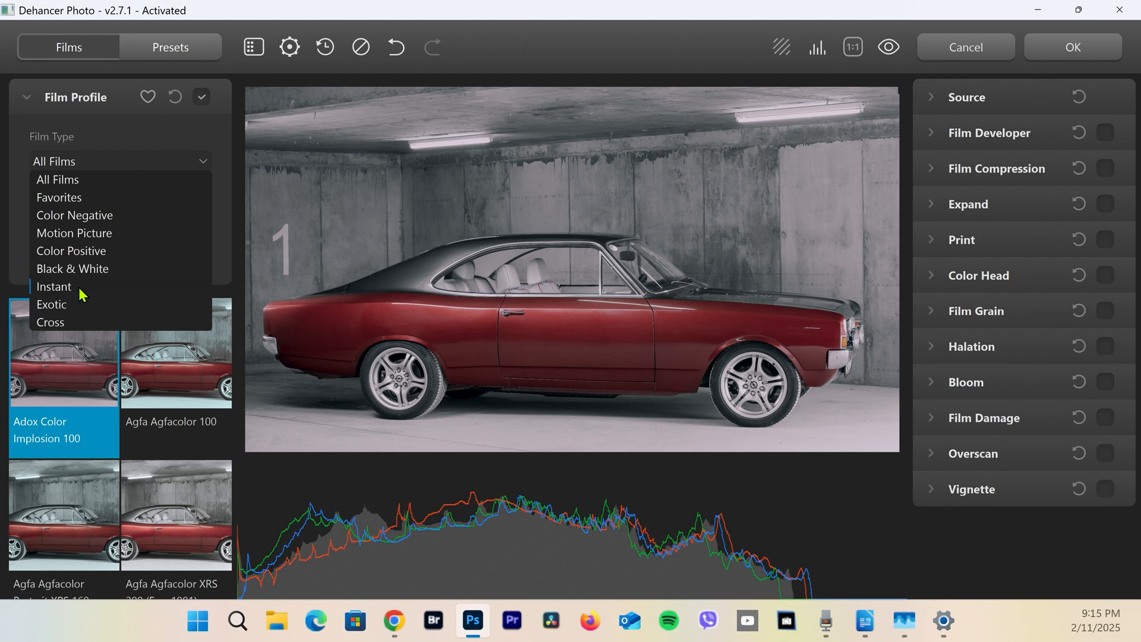
click(80, 269)
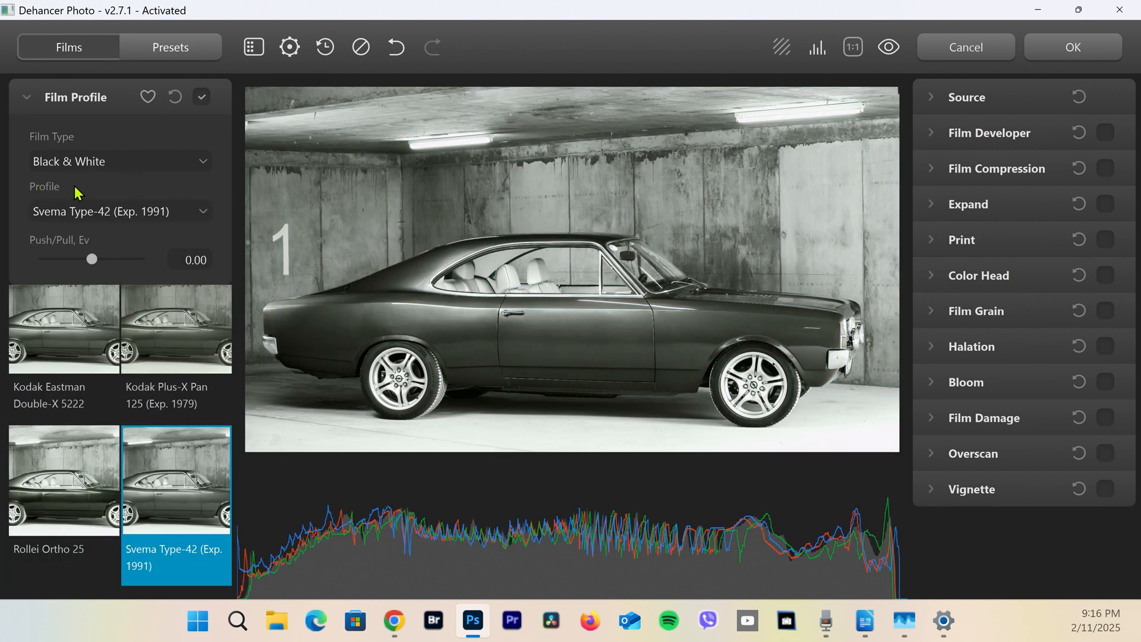
Try the black-and-white profiles Fujifilm Neopan Acros 100 and Svema Type-42 (Exp. 1991) on the car photo
click(123, 212)
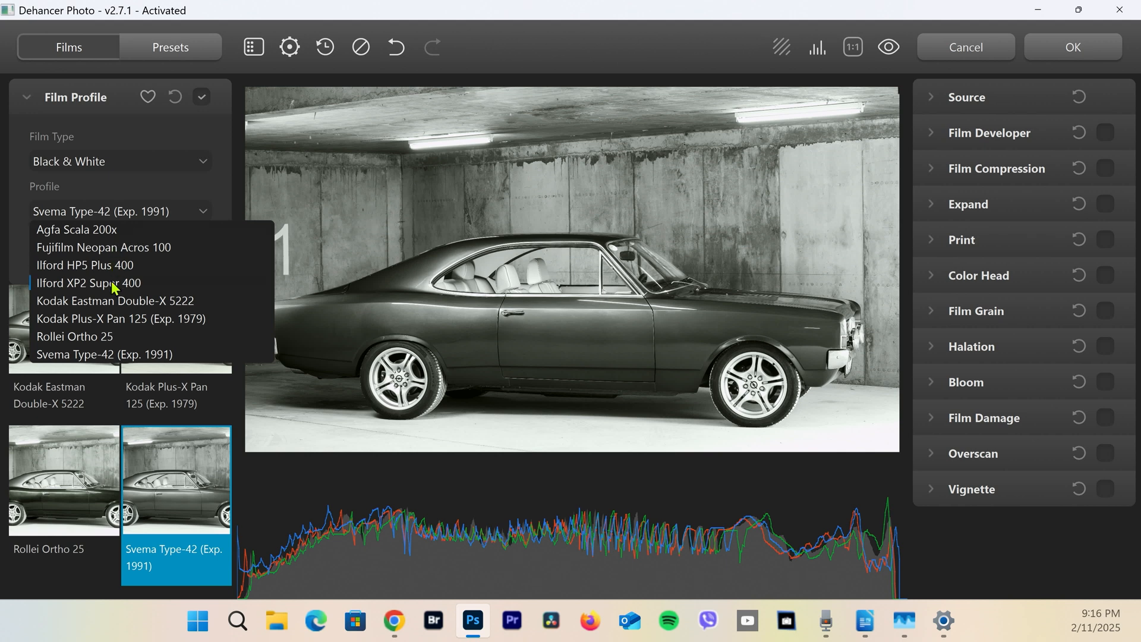
click(111, 248)
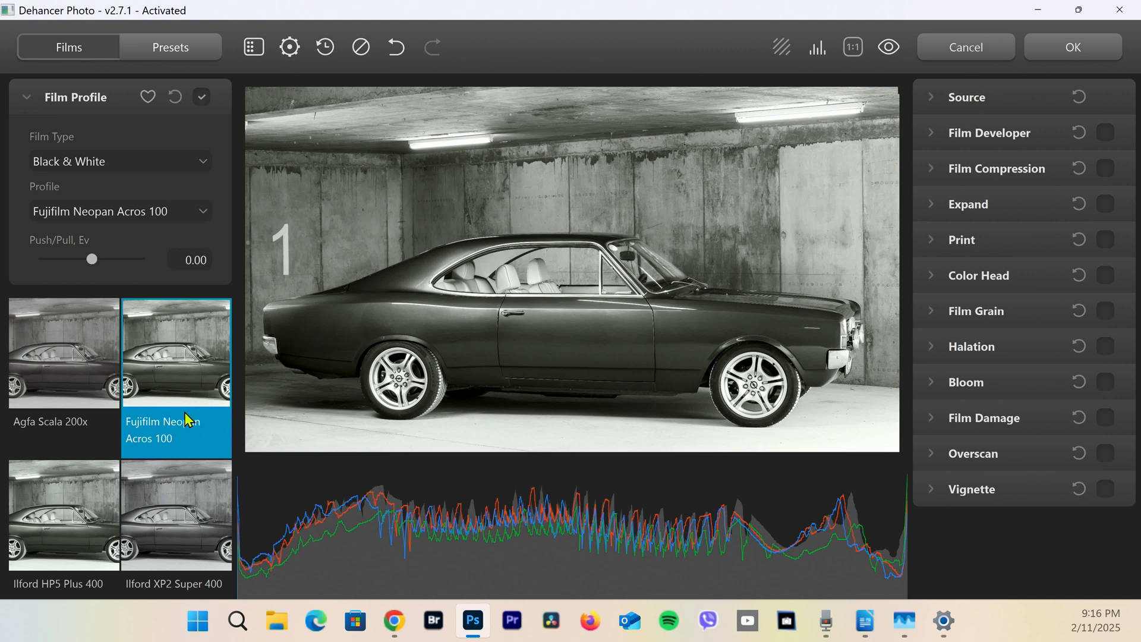
scroll(184, 412, down, 5)
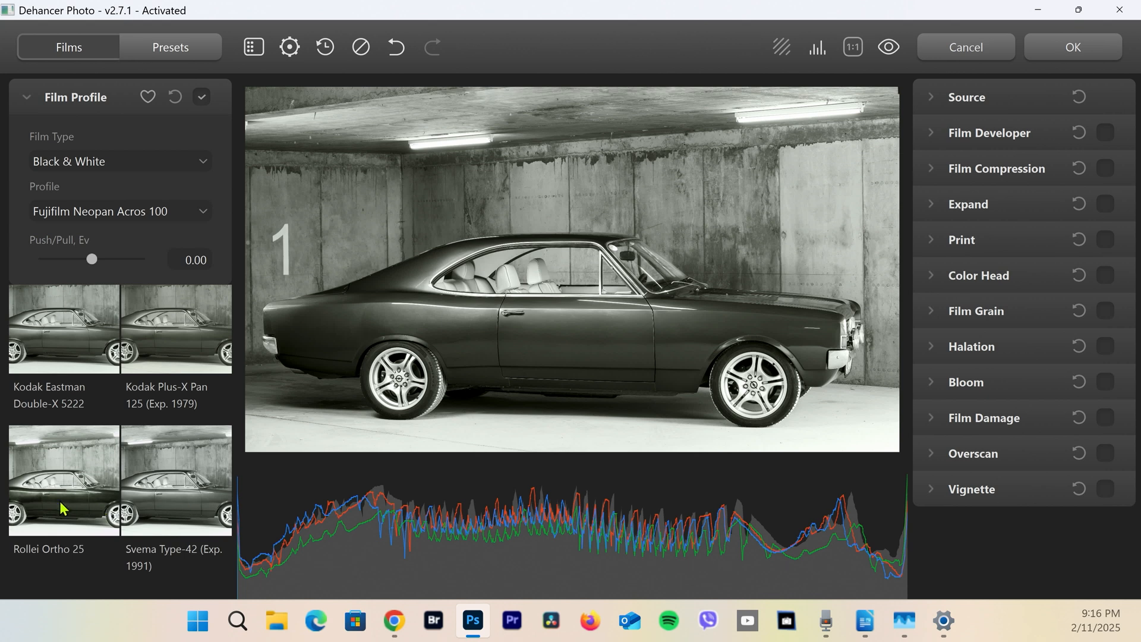
click(187, 498)
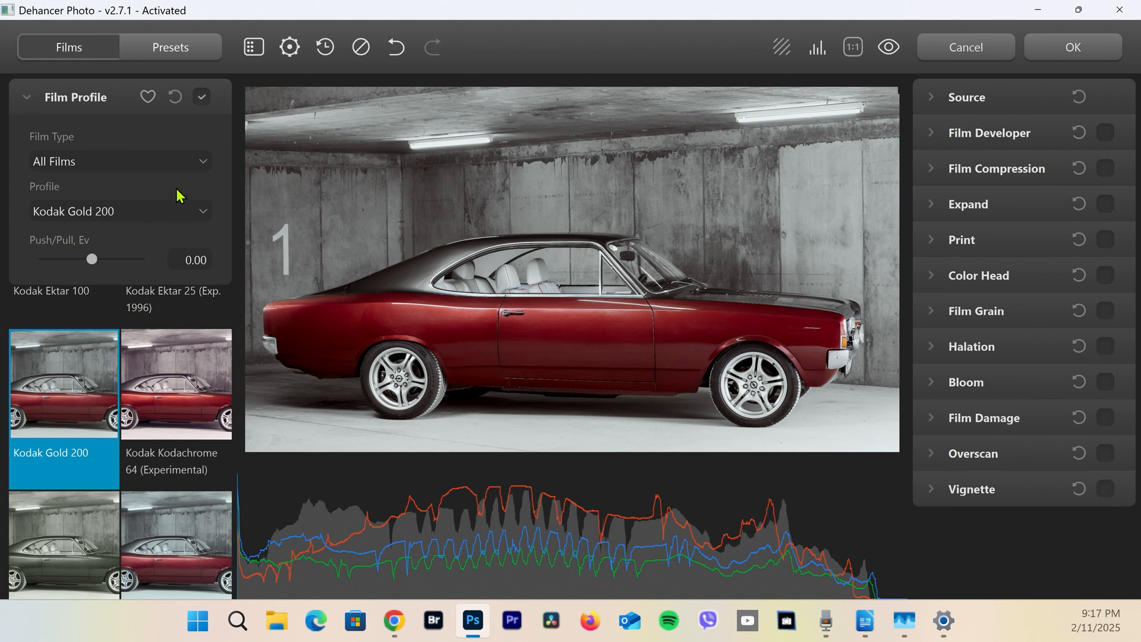
Apply the Fujichrome Provia 100F film profile to the car photo
click(200, 214)
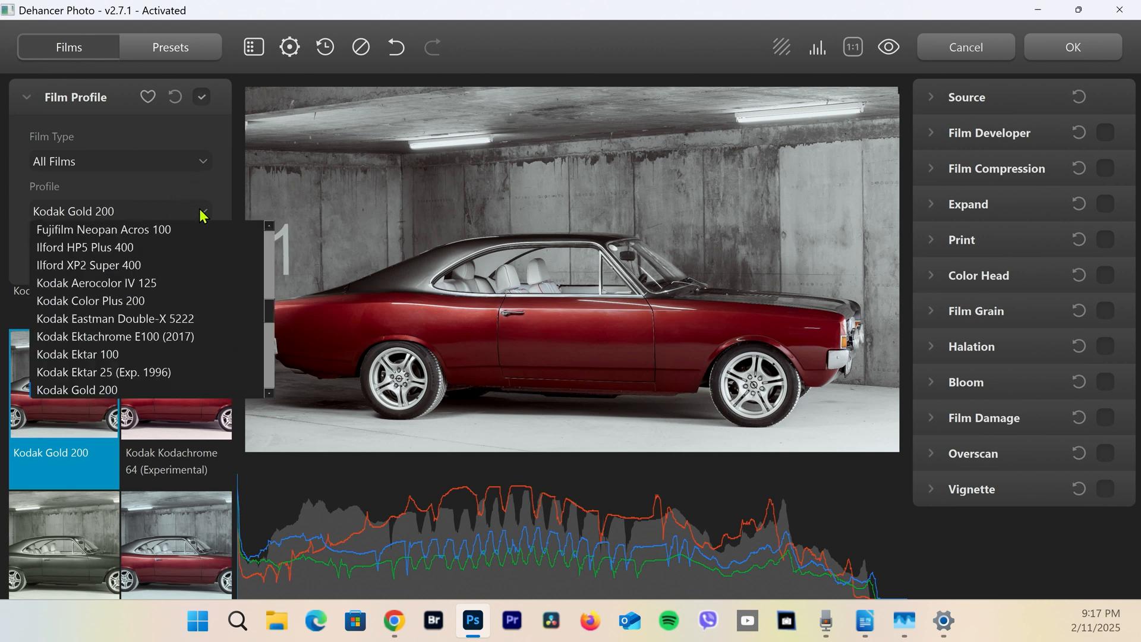
drag(270, 310, 269, 262)
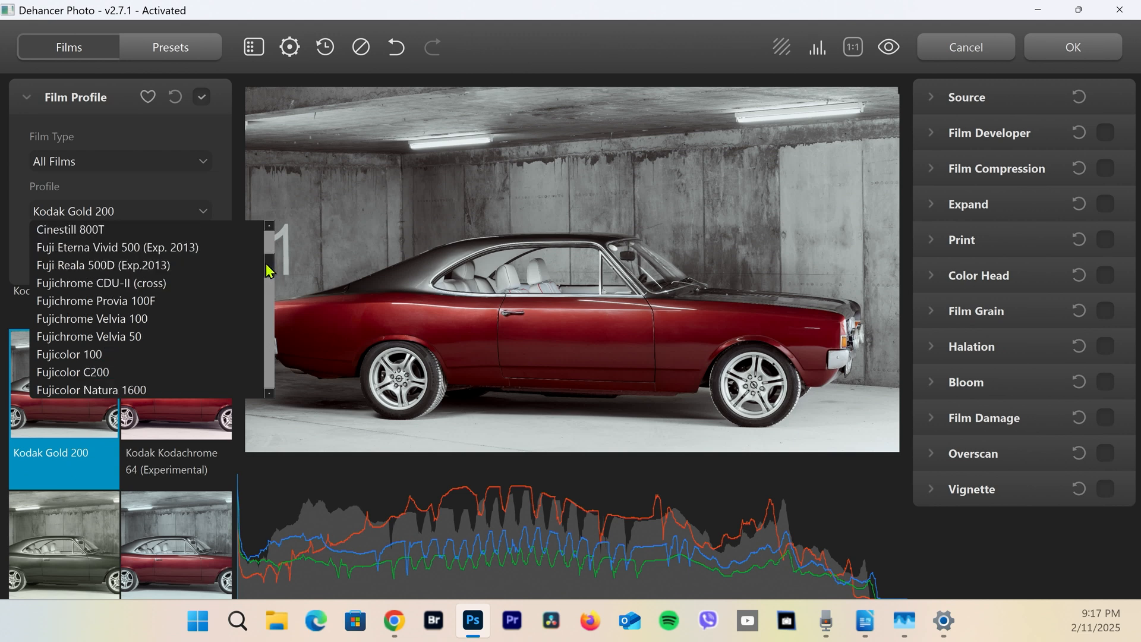
click(119, 300)
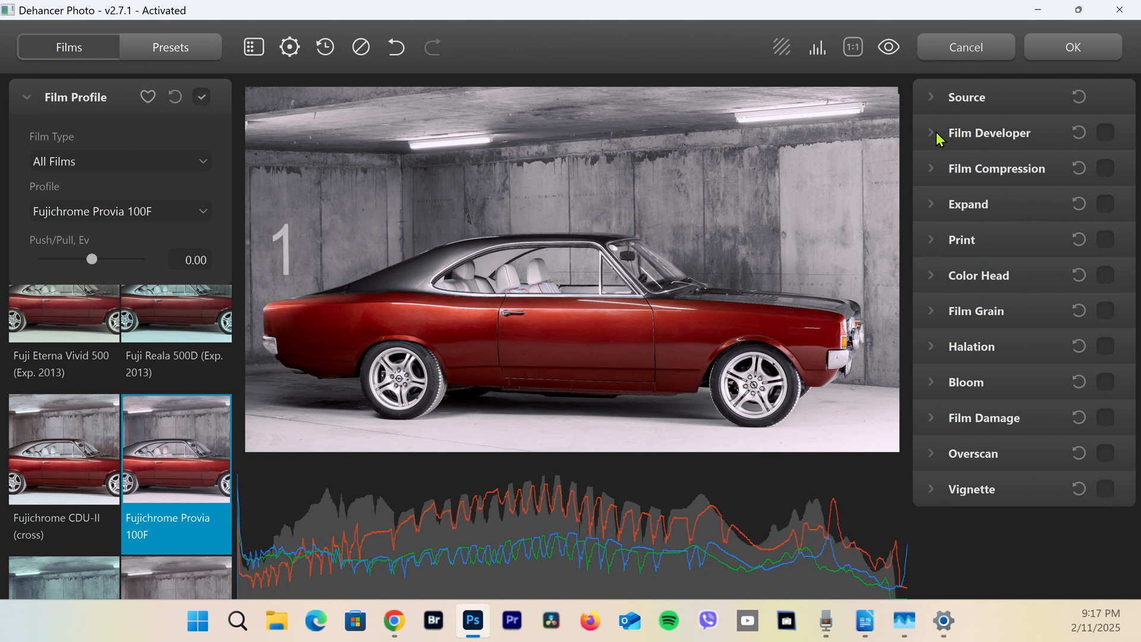
Set the Source exposure compensation to 0.18 and collapse the Source settings
click(934, 111)
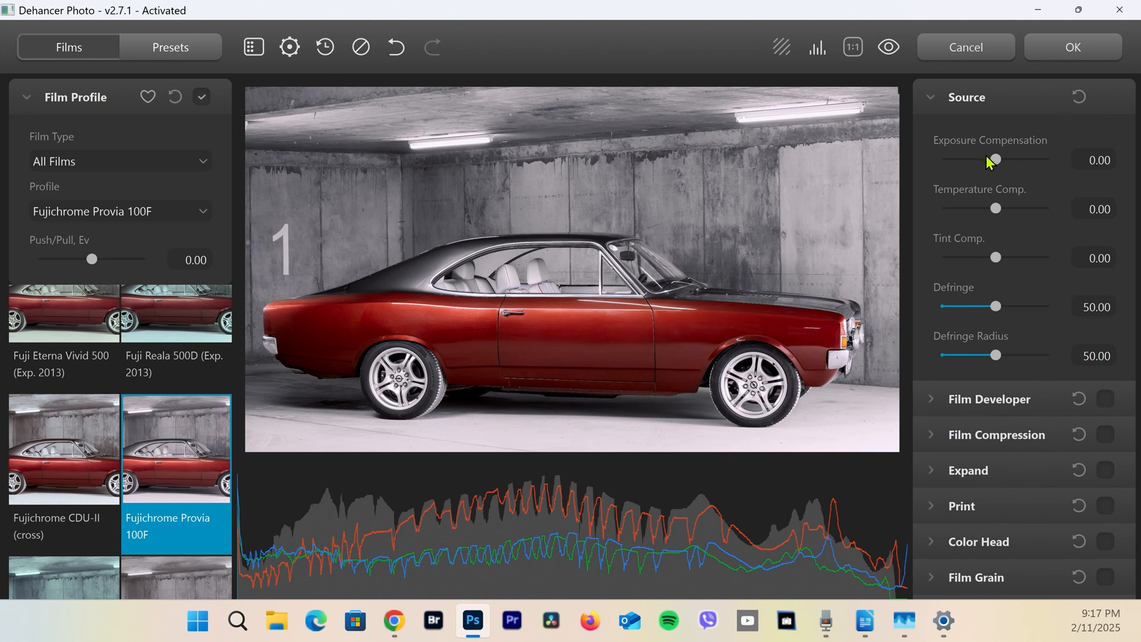
mouse_move(996, 161)
mouse_down()
mouse_move(1036, 159)
mouse_move(968, 159)
mouse_move(1000, 159)
mouse_up()
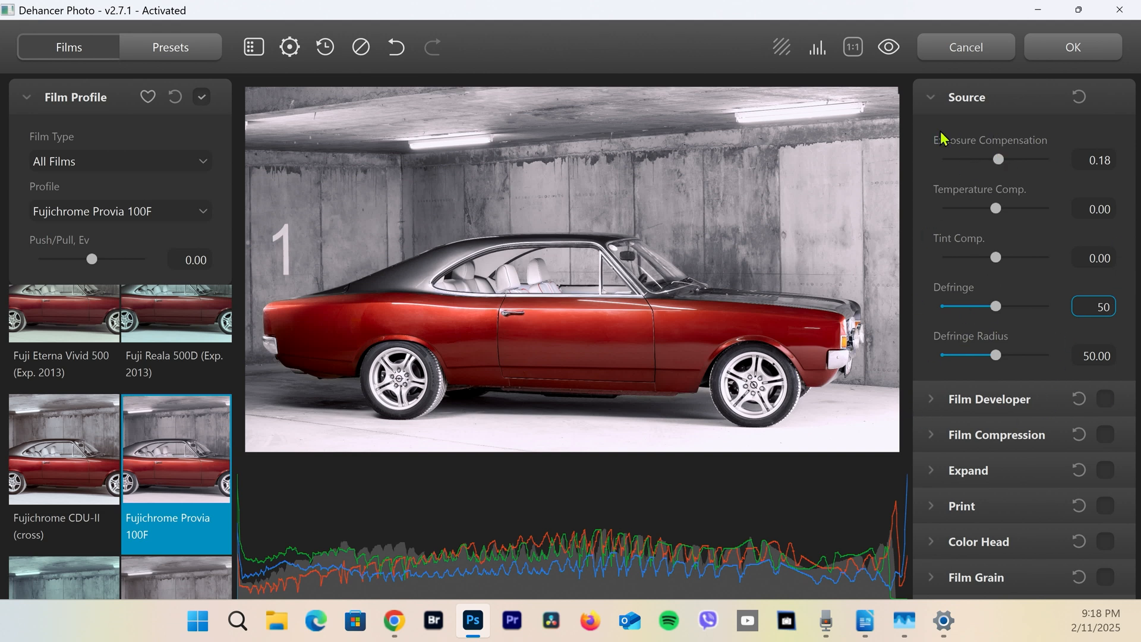
click(931, 101)
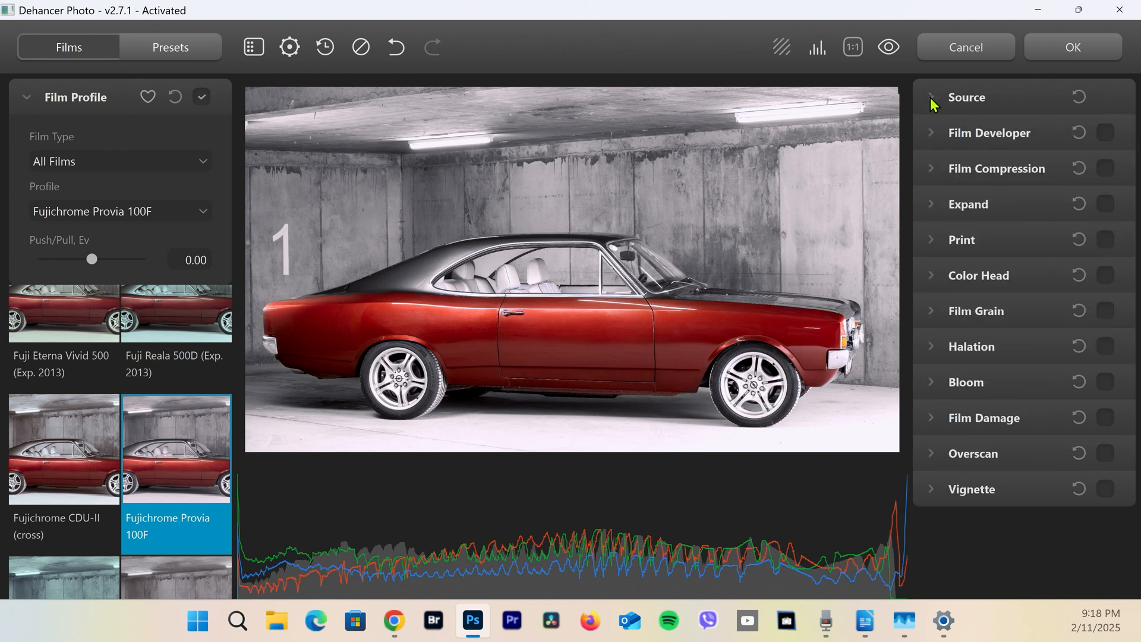
Expand the Film Developer settings and enable them
click(934, 136)
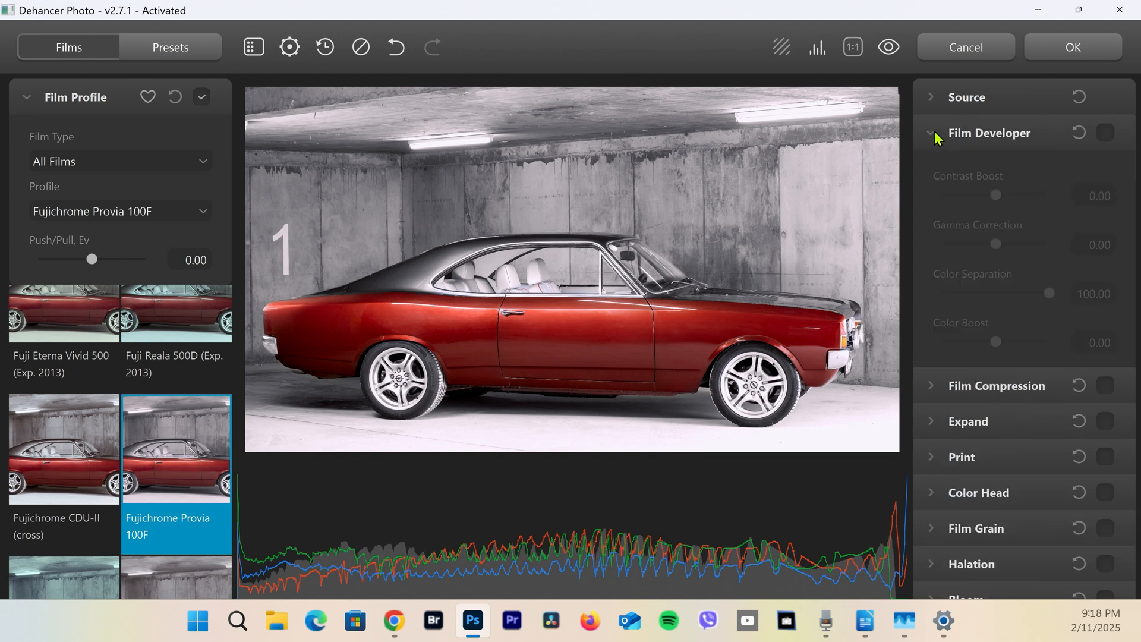
click(1104, 133)
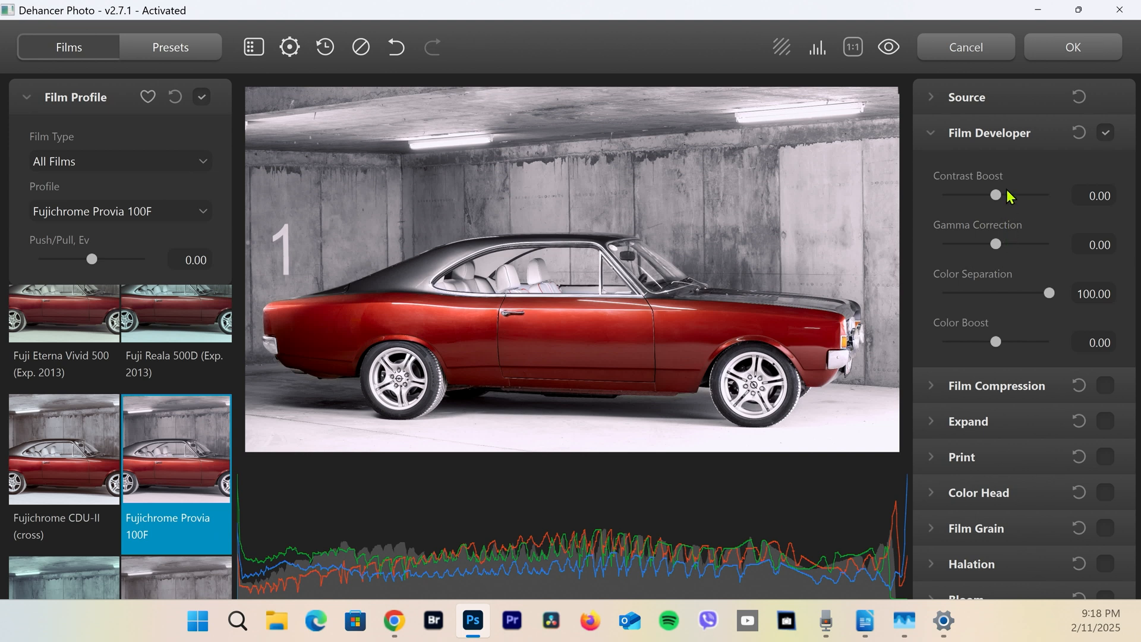
Try Contrast Boost and Color Boost at 100 in Film Developer, and reset its settings
drag(1008, 196, 1059, 198)
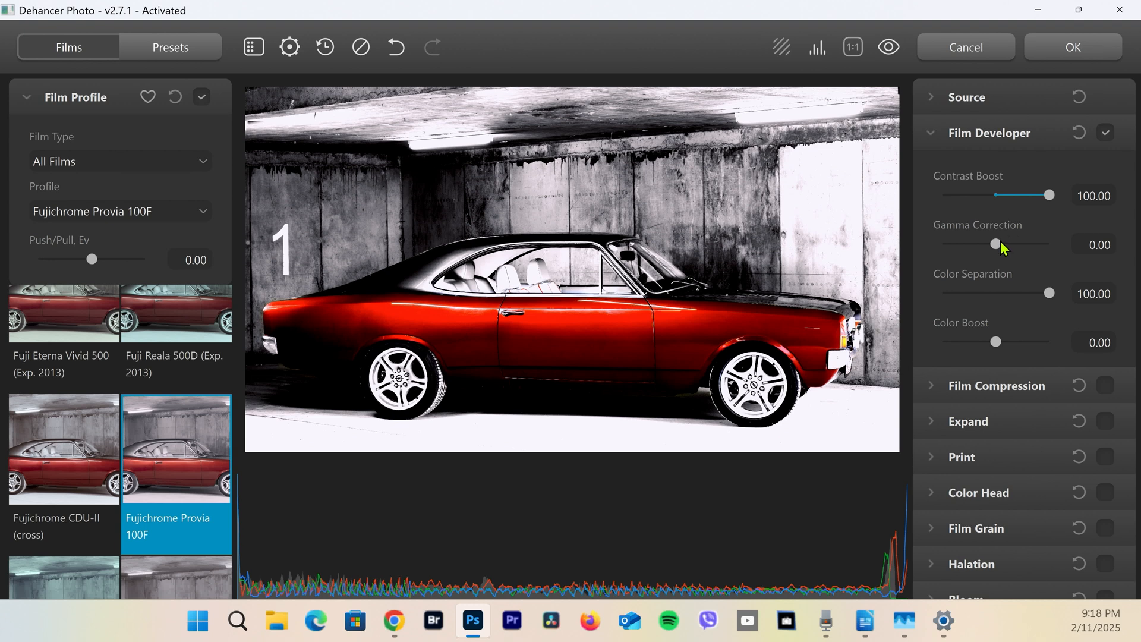
drag(996, 342, 1089, 348)
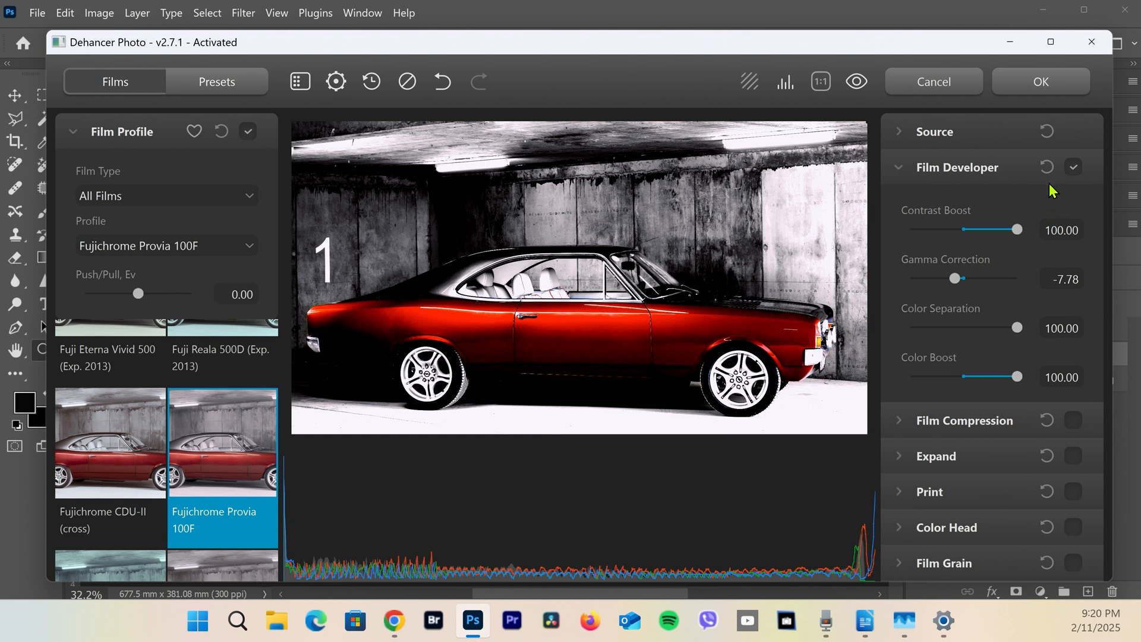
click(1046, 168)
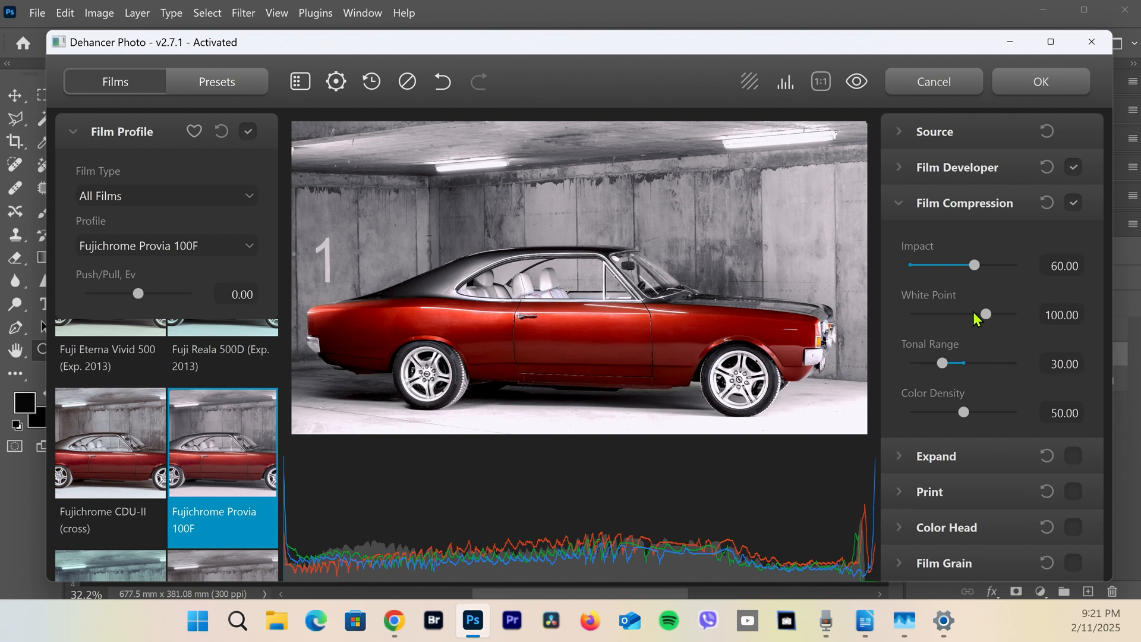
Set the Film Compression white point to 54.86 and collapse its settings
drag(980, 320, 918, 312)
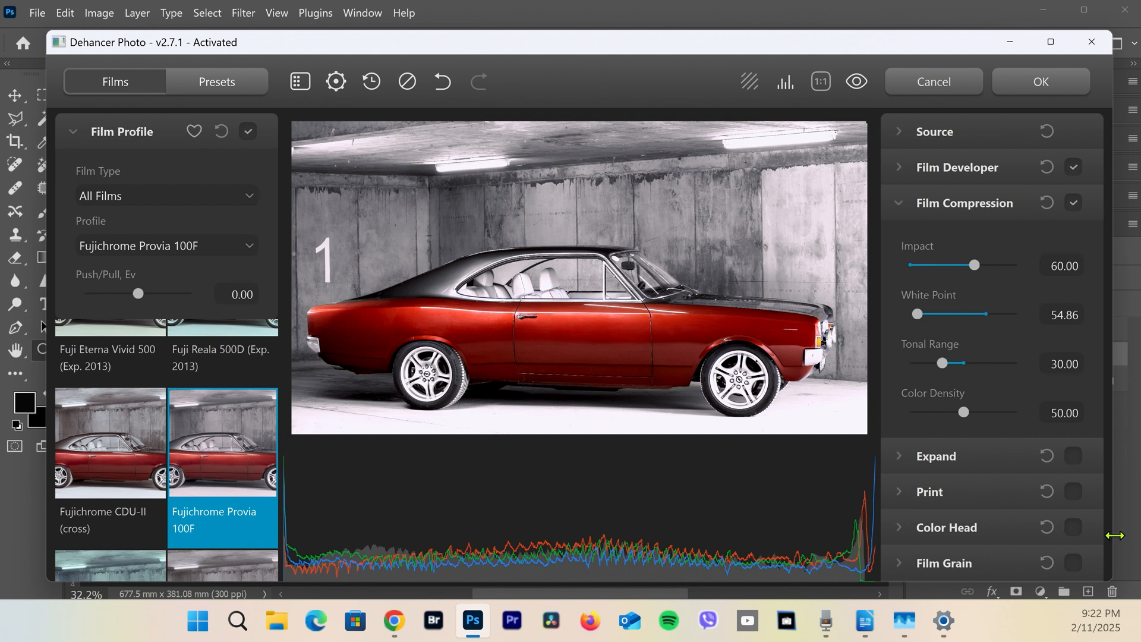
click(901, 205)
Enable Expand, reset its settings to the defaults, and collapse them
click(1074, 240)
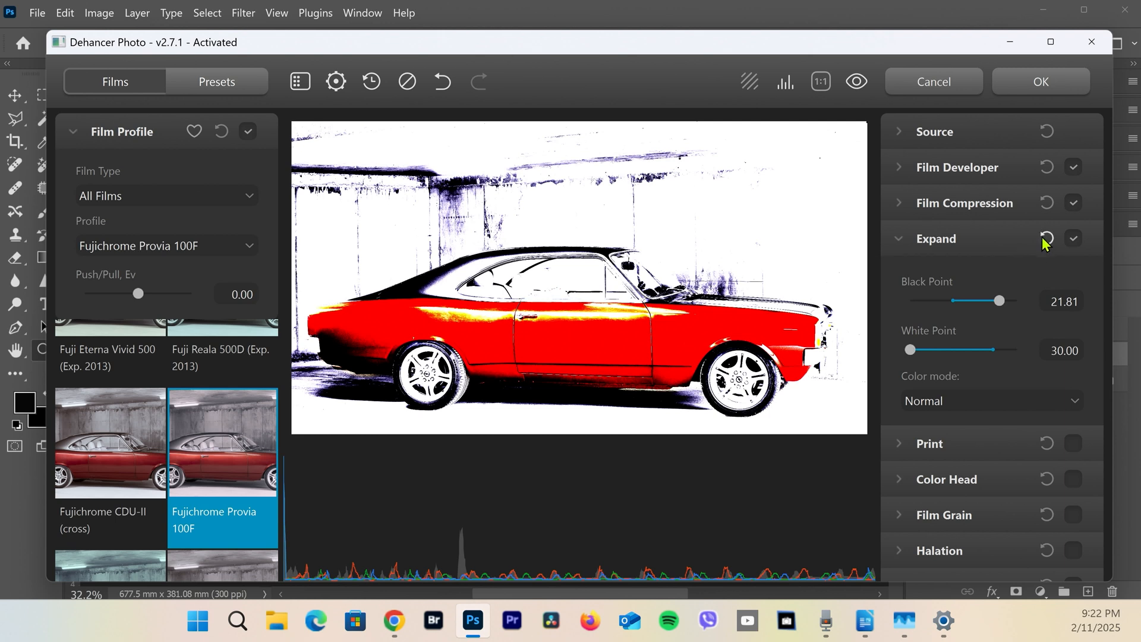
click(1046, 240)
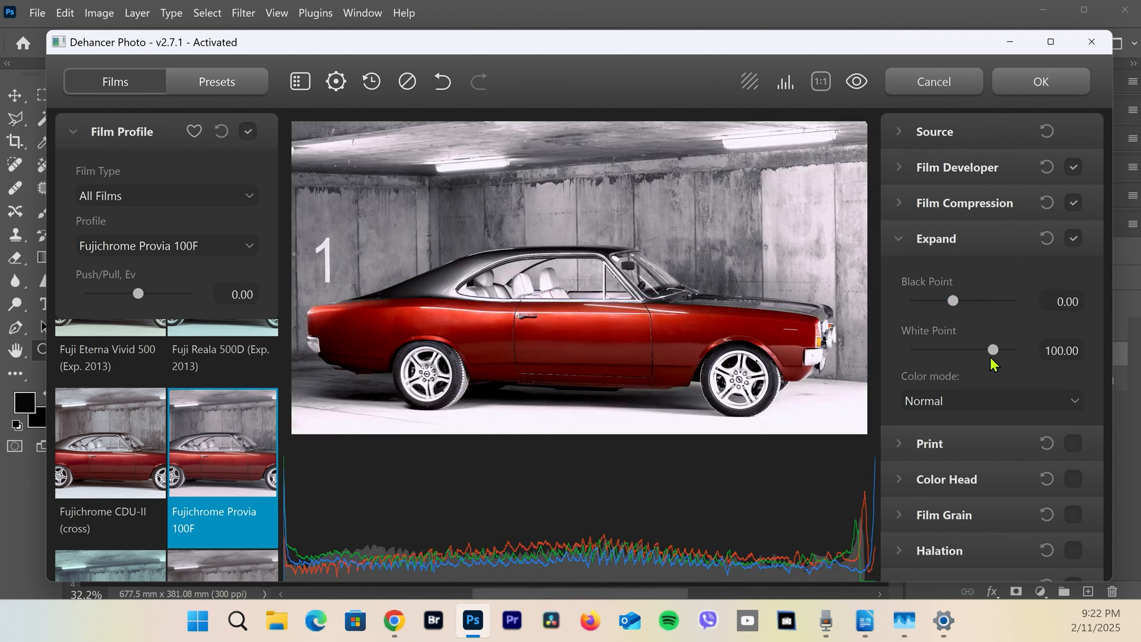
click(899, 245)
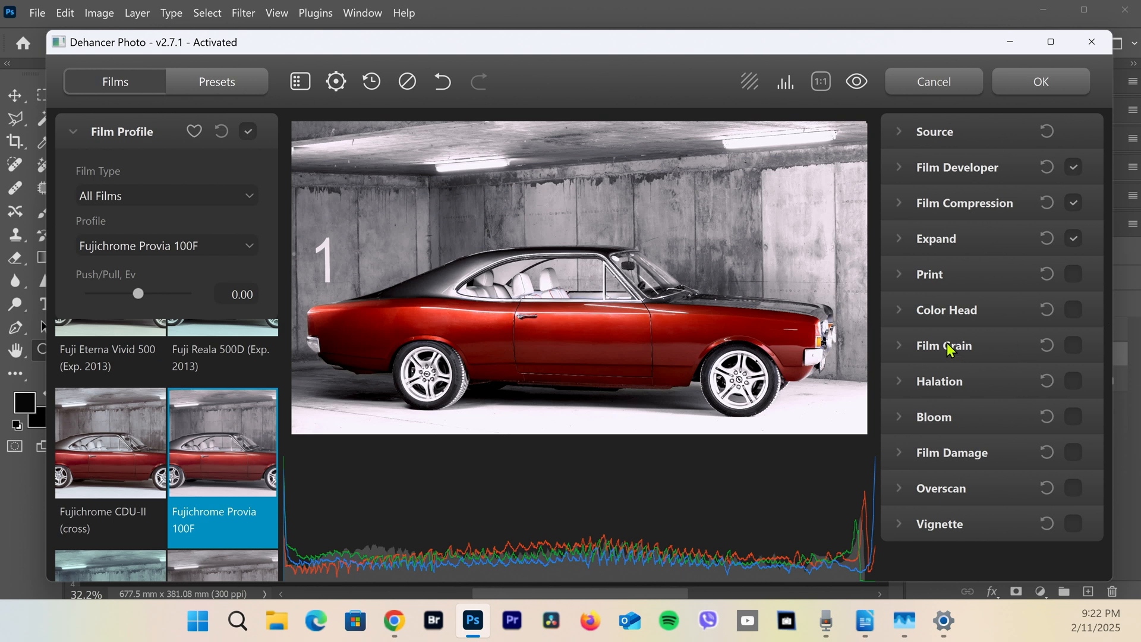
Enable Film Grain and slightly enlarge the Dehancer window
click(898, 349)
click(1073, 346)
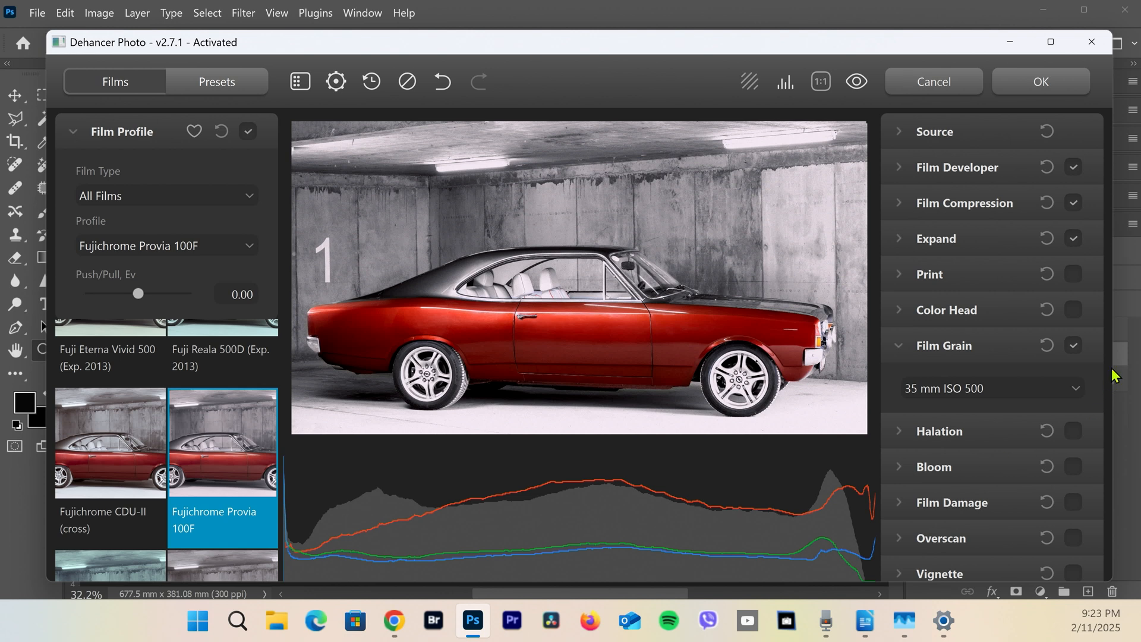
drag(1112, 352, 1116, 358)
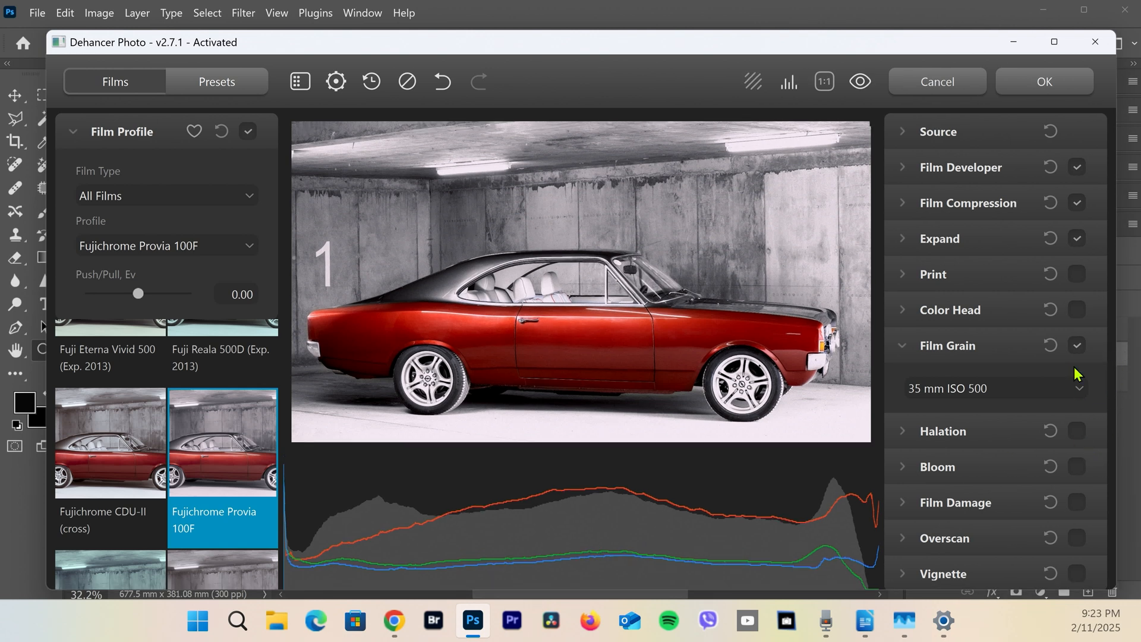
Enable Film Damage and set its preset to 35 mm Full Frame
click(902, 505)
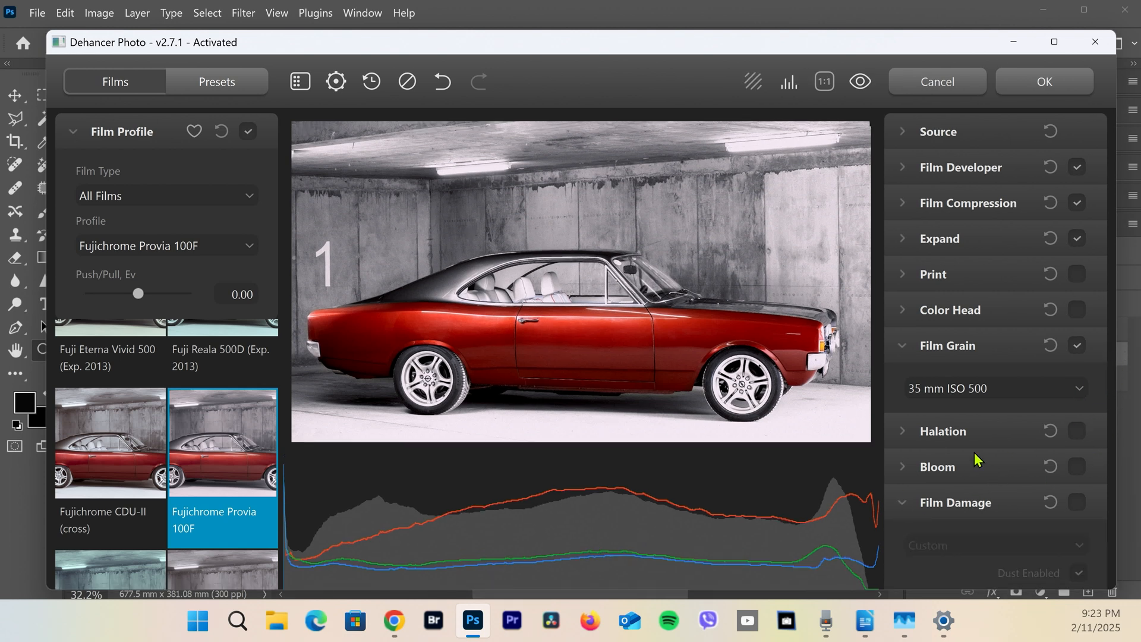
scroll(975, 458, down, 5)
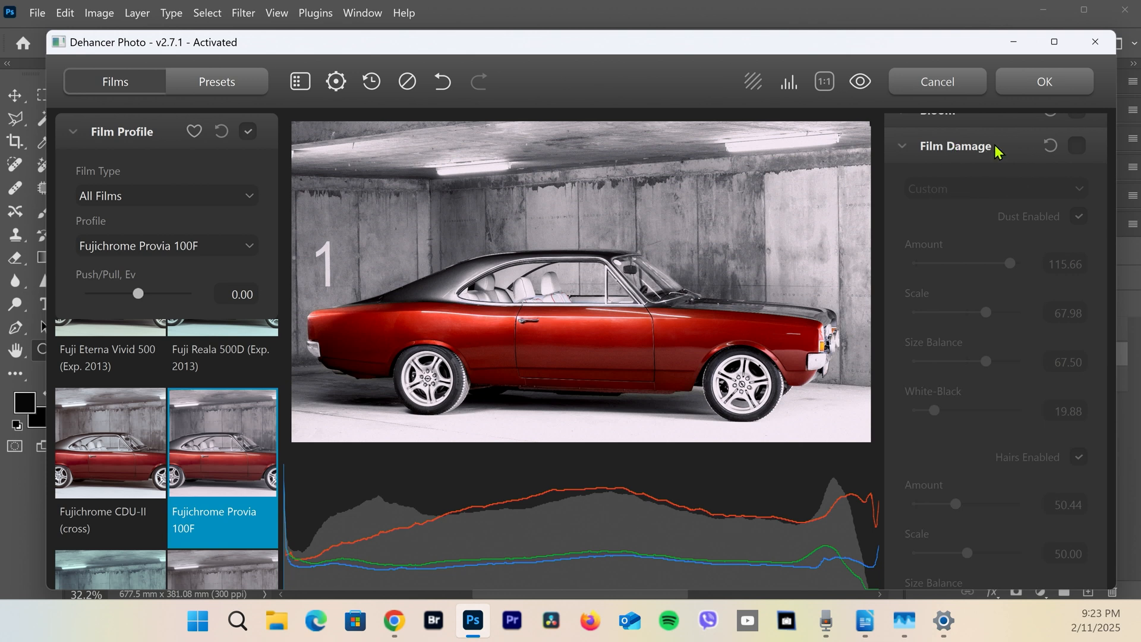
click(1078, 147)
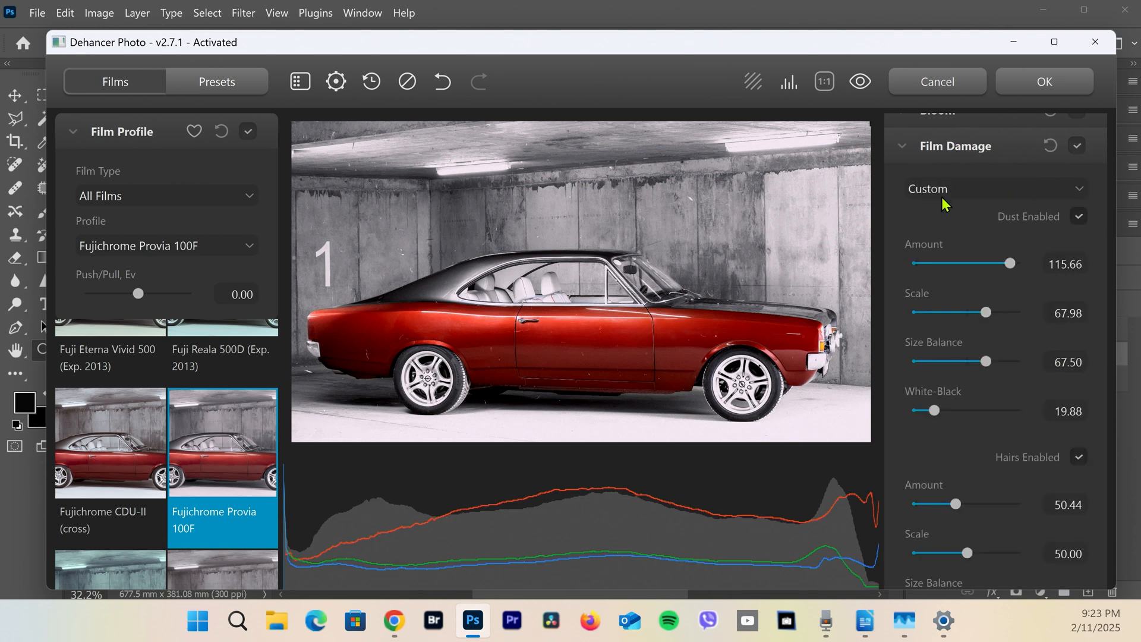
click(1075, 193)
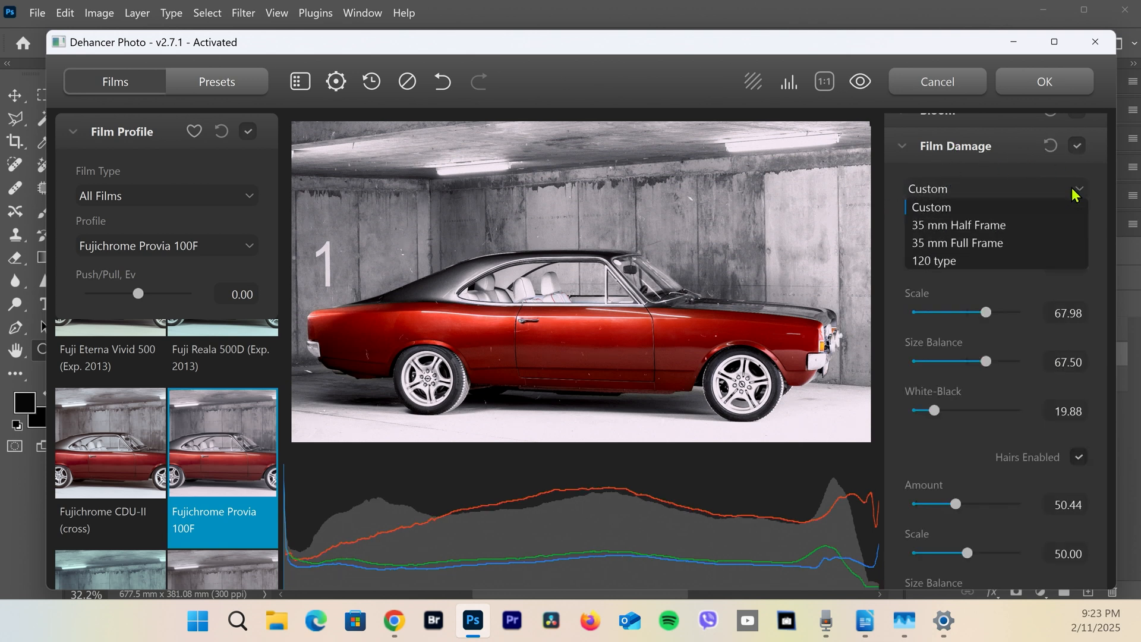
click(950, 245)
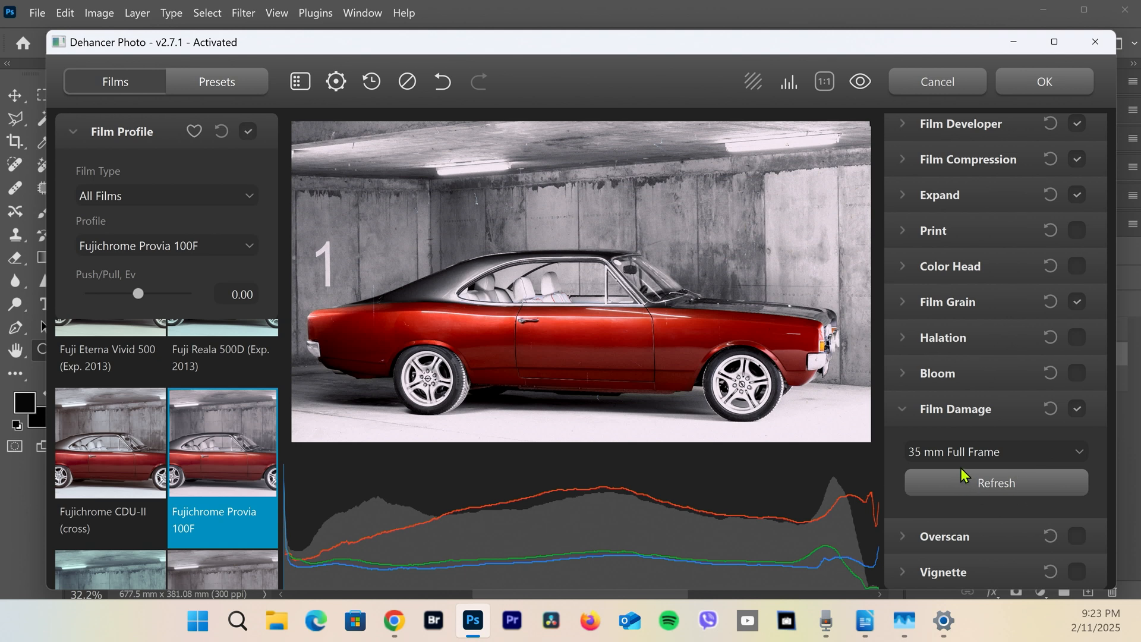
Regenerate the film damage pattern several times
click(983, 484)
click(984, 485)
click(989, 488)
Switch the Film Damage preset to Custom and review its dust and hair settings
click(1055, 455)
click(1003, 470)
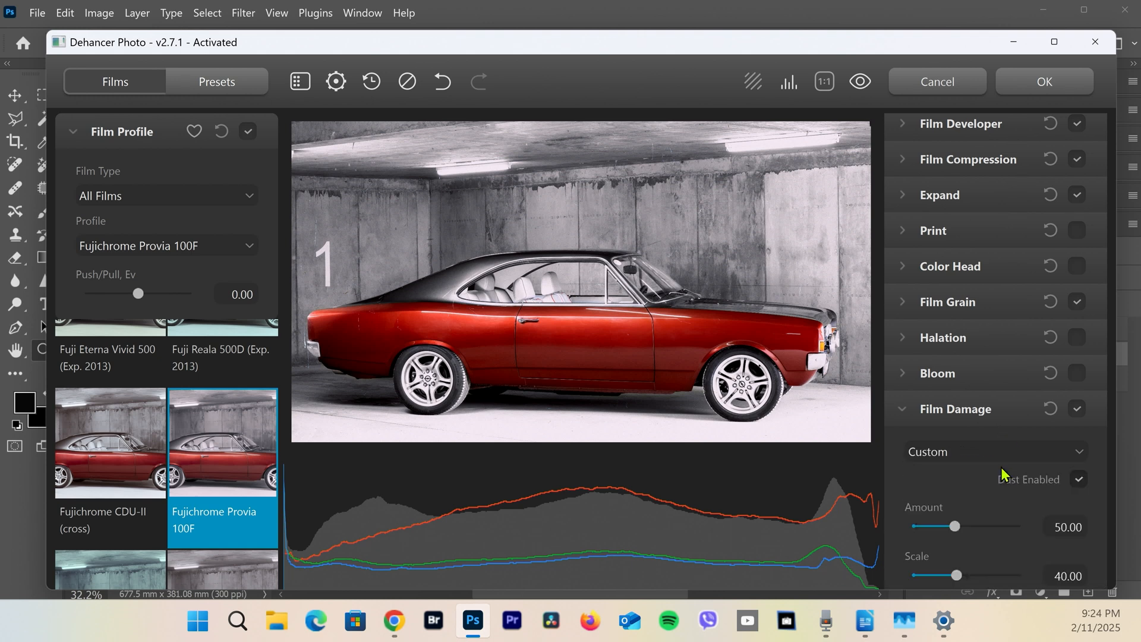
scroll(1043, 432, down, 3)
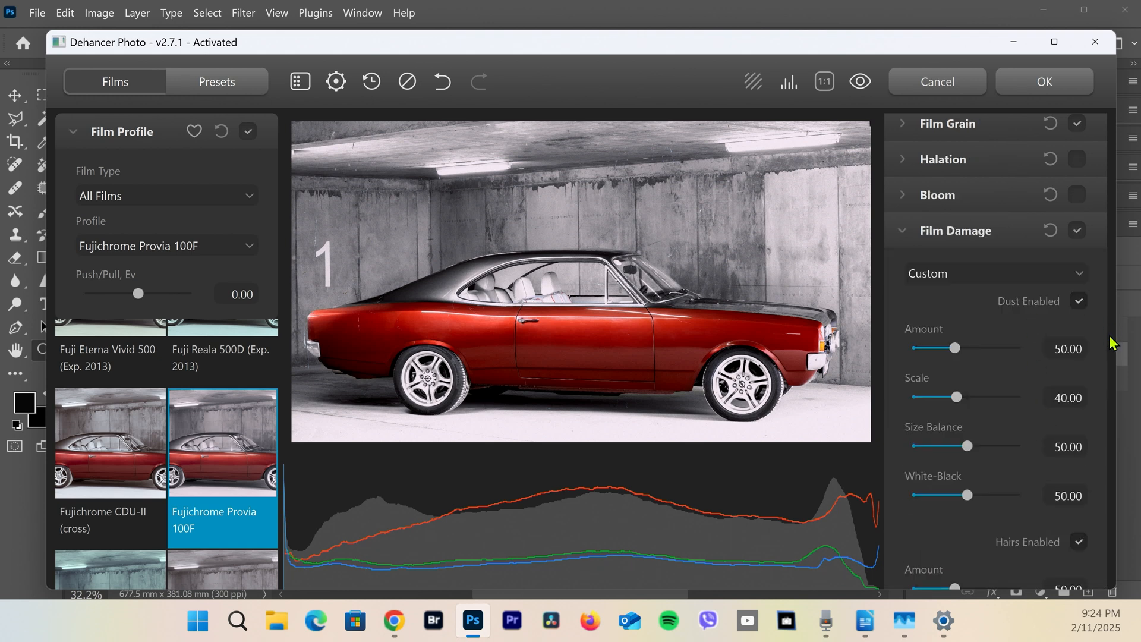
scroll(1062, 363, down, 3)
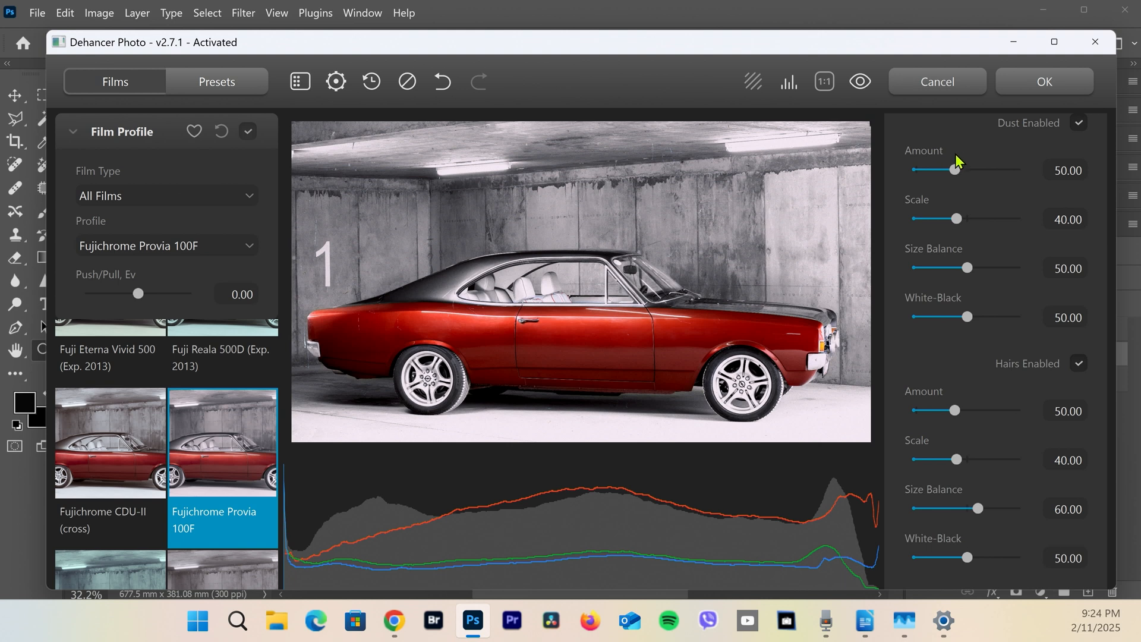
Set the Film Damage dust amount to 97.78 and the hairs amount to 92.44
drag(954, 171, 995, 172)
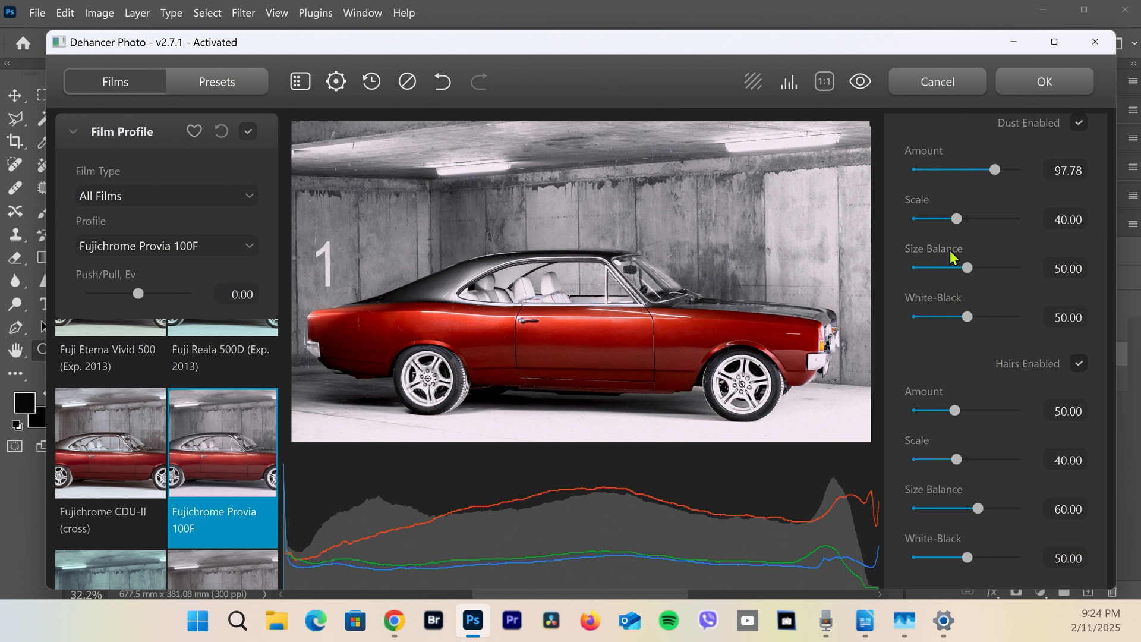
scroll(987, 218, down, 3)
click(989, 232)
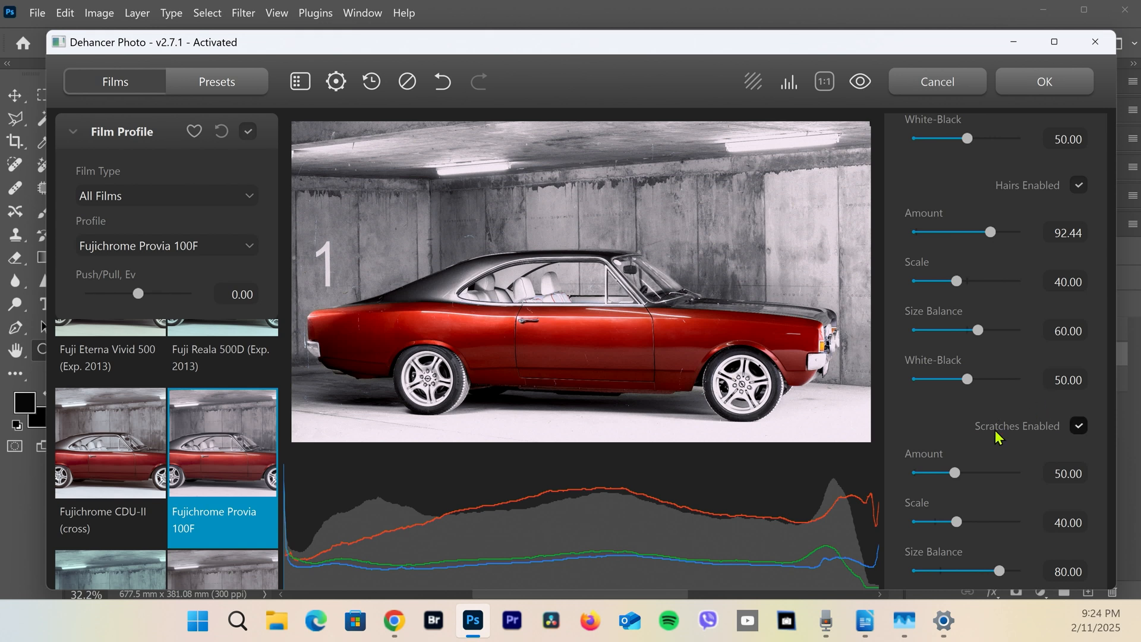
Set the Film Damage scratches amount to 104.18 and their scale to 81.67
drag(955, 474, 1002, 475)
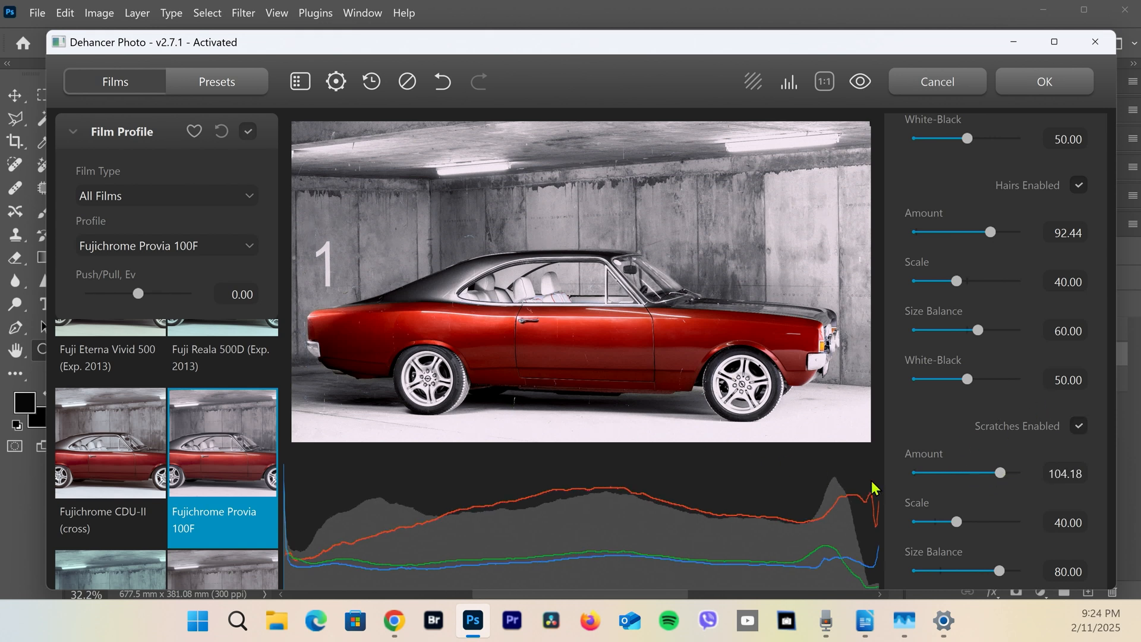
scroll(946, 489, down, 3)
drag(956, 344, 1001, 345)
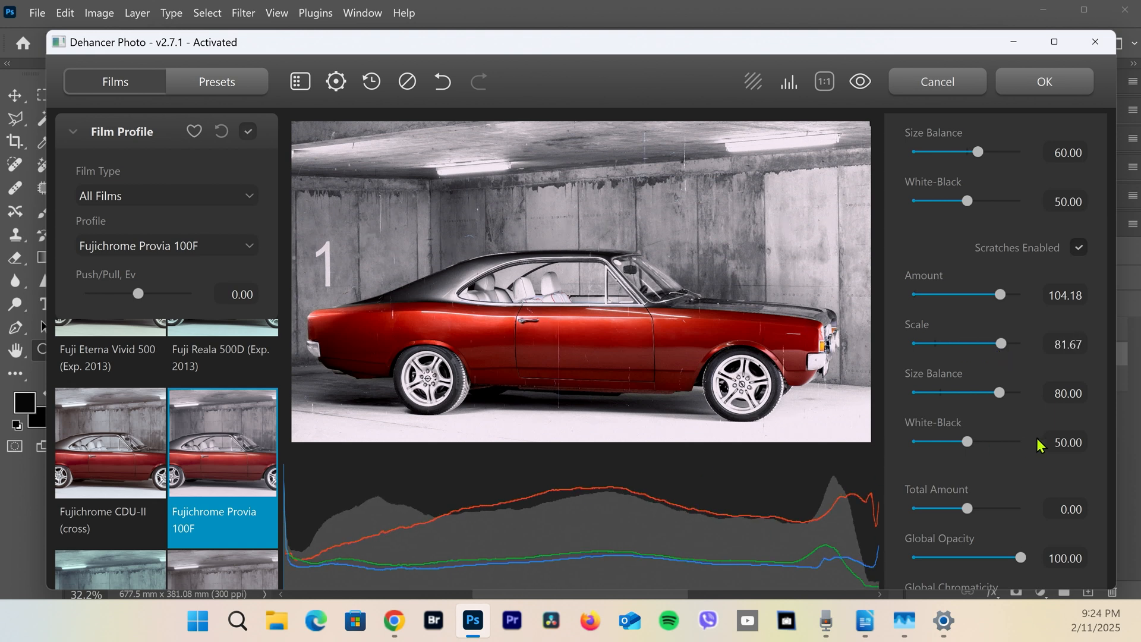
Raise the Total Amount of film damage to 40.83 and refresh the damage pattern
scroll(964, 518, down, 3)
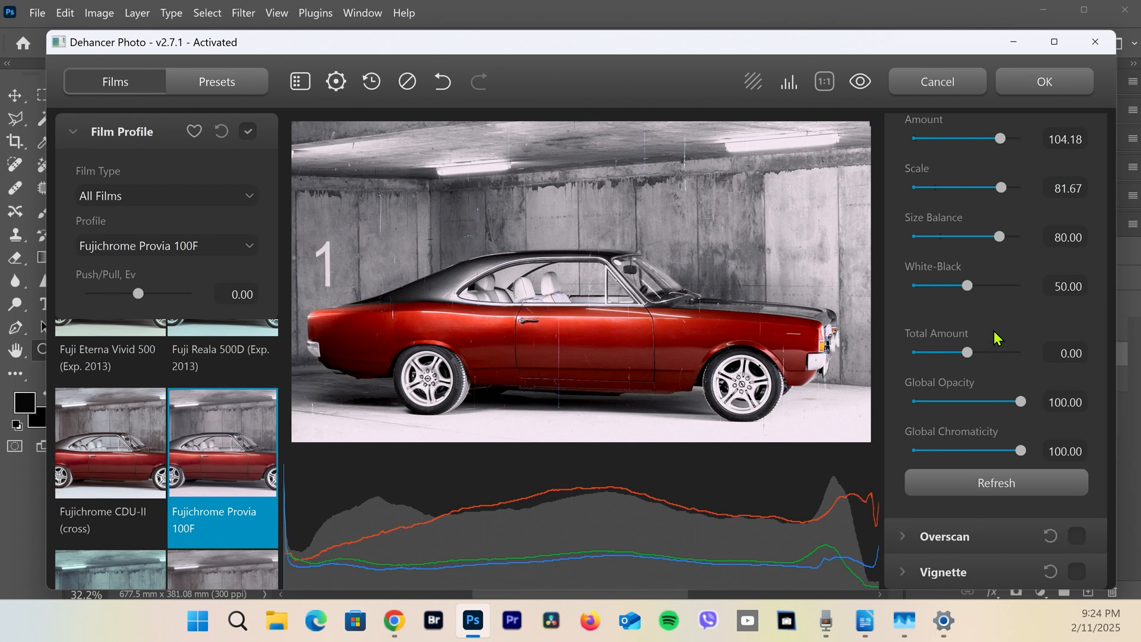
drag(990, 351, 1004, 355)
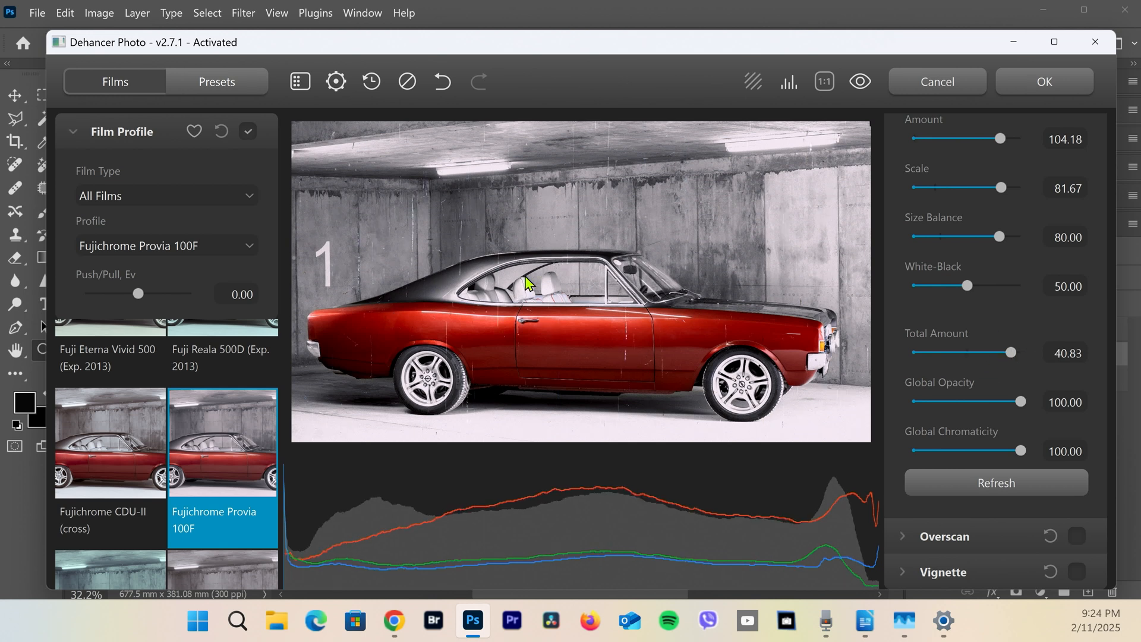
click(1004, 486)
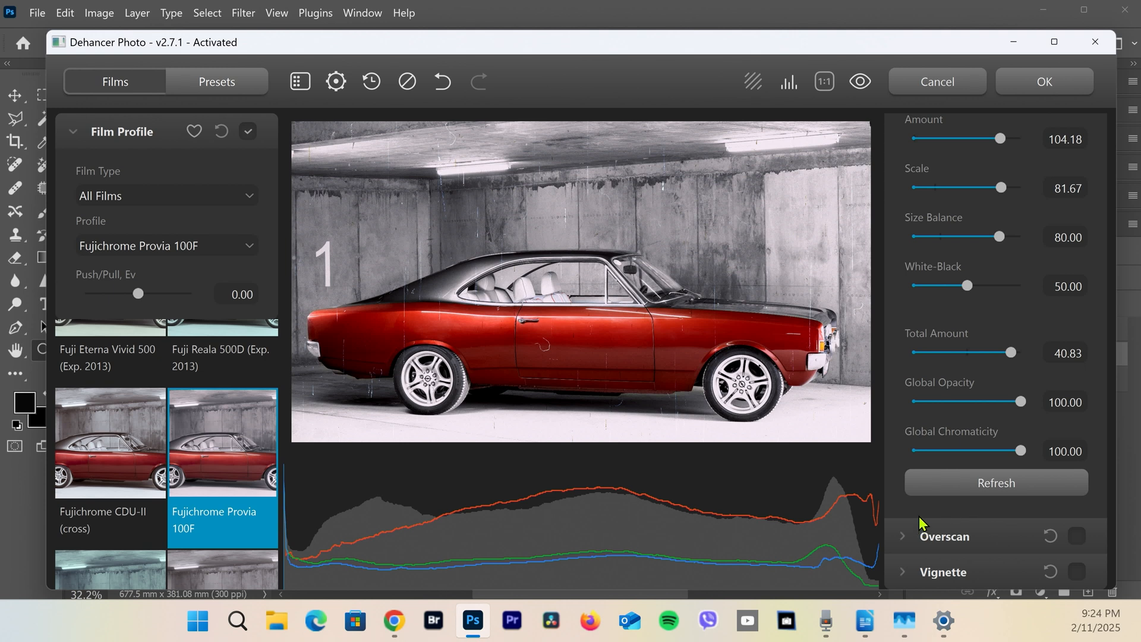
Enable Vignette with exposure -1.09, feather 85.00 and aspect ratio 1.11
click(909, 571)
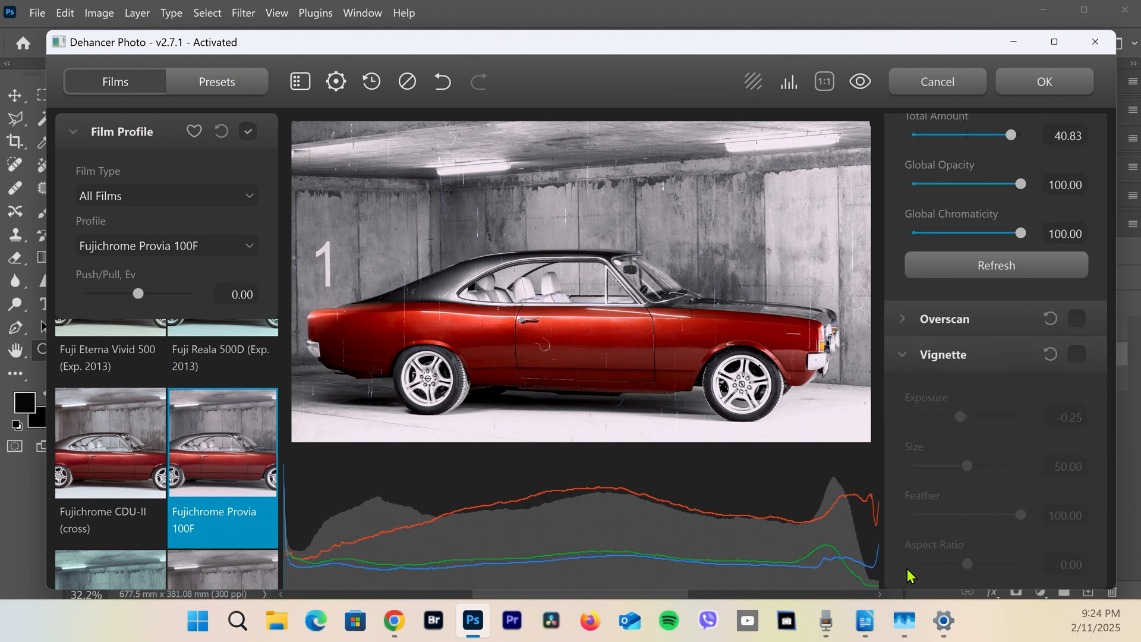
click(1077, 354)
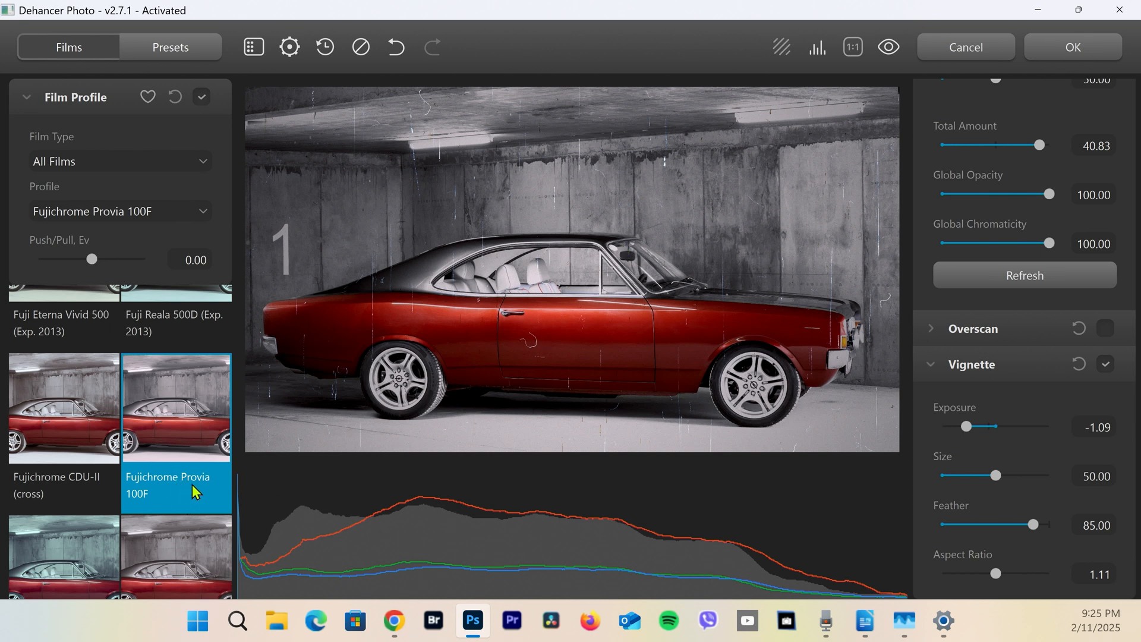
Filter the film profiles to Black & White and compare Svema Type-42 (Exp. 1991) with Rollei Ortho 25
click(203, 166)
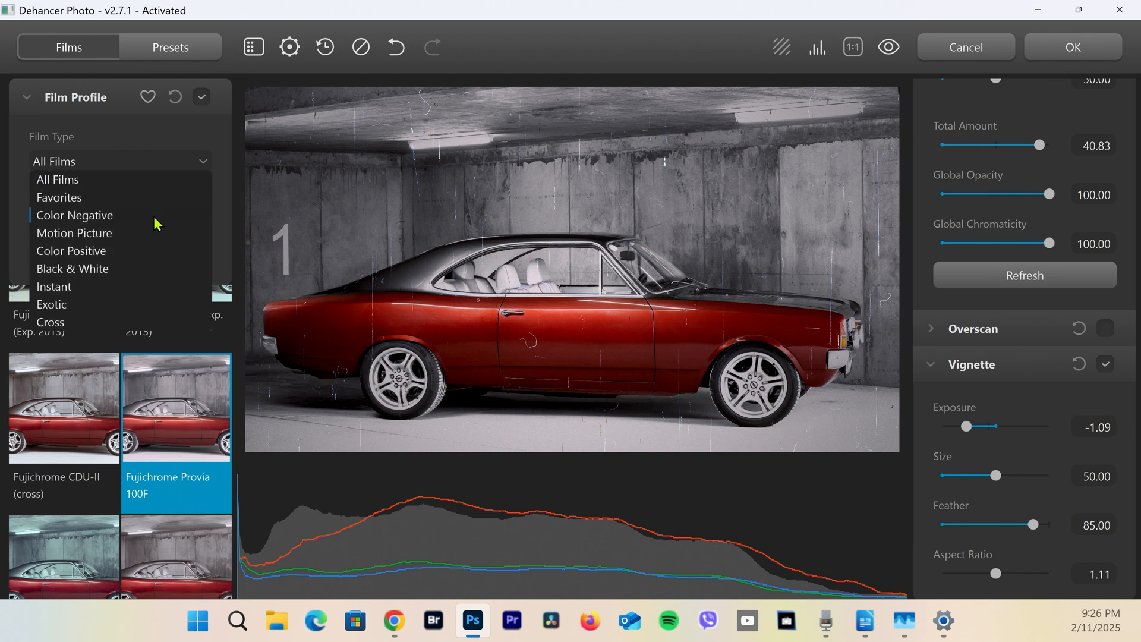
click(132, 268)
click(191, 484)
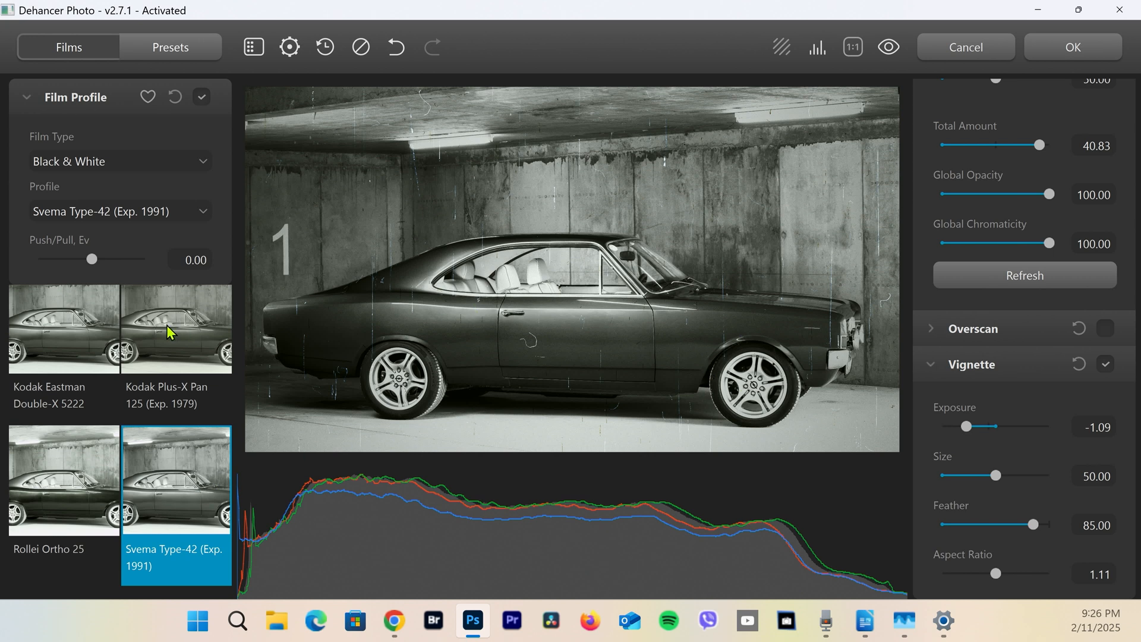
click(85, 487)
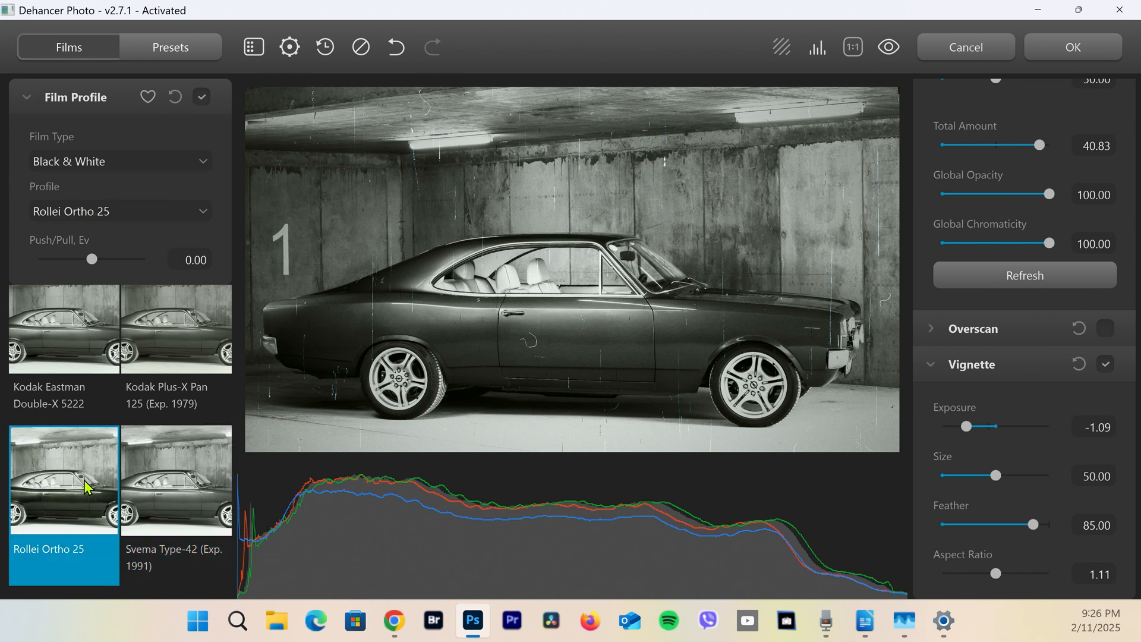
click(198, 509)
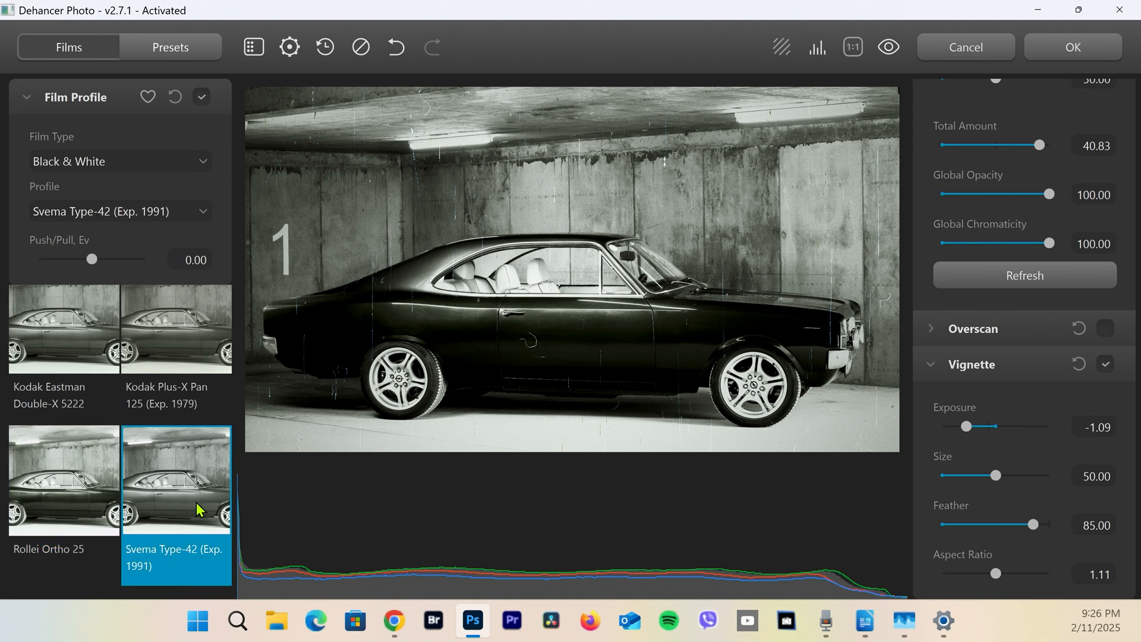
Try further black-and-white profiles on the photo, including Kodak Eastman Double-X 5222
scroll(198, 509, up, 1)
click(208, 417)
click(111, 404)
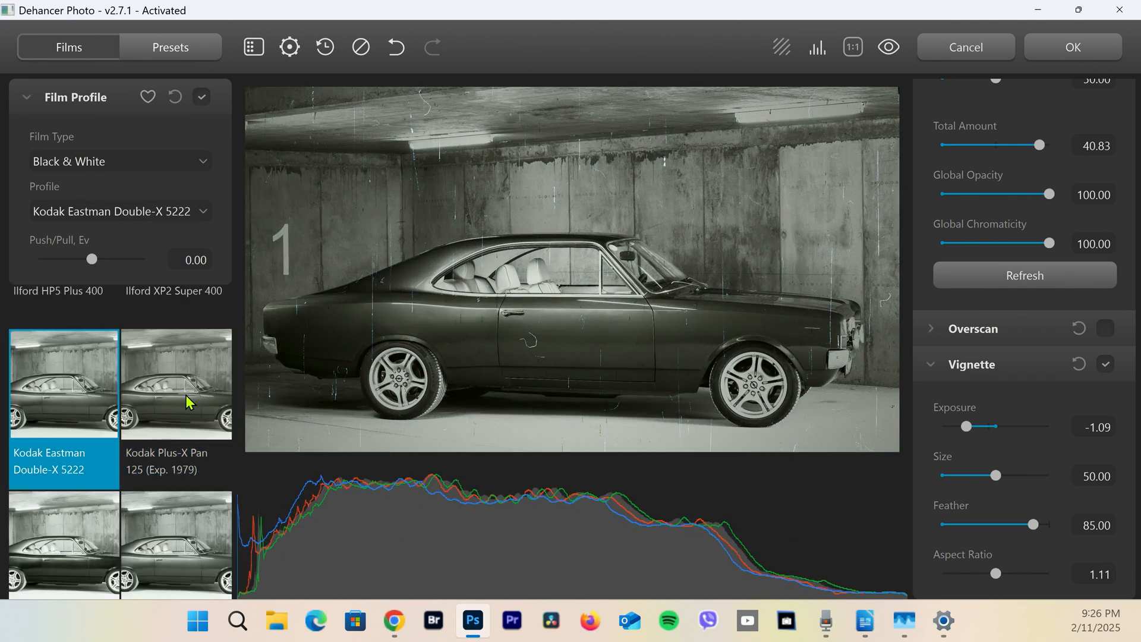
scroll(188, 402, up, 2)
click(185, 395)
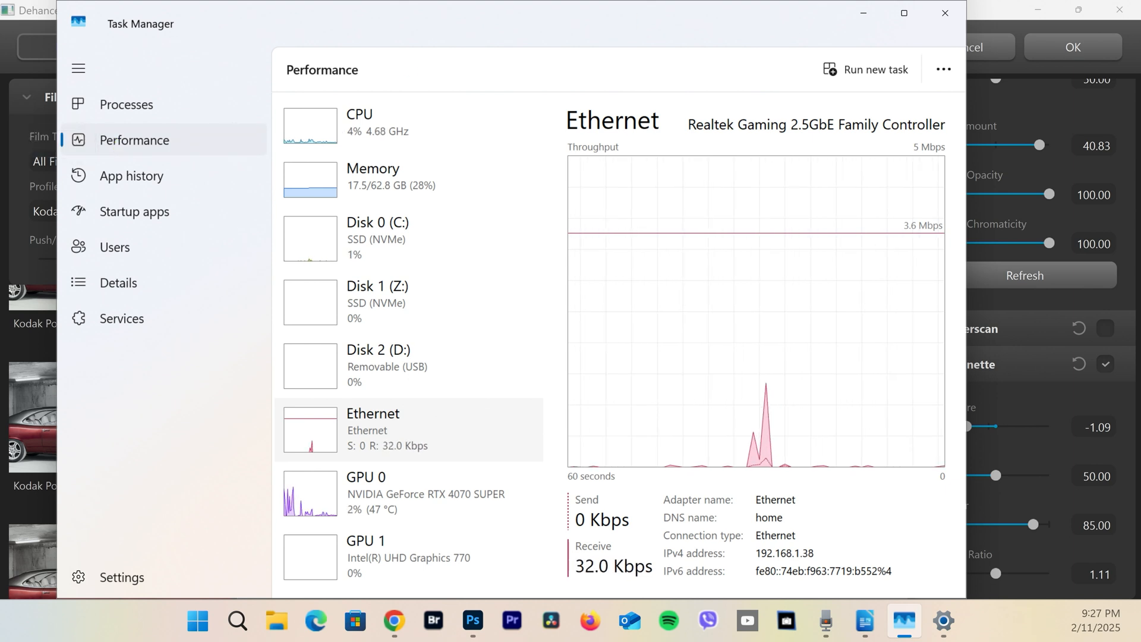
Apply the Dehancer look with the Kodak Portra 160 profile to the photo
click(1056, 58)
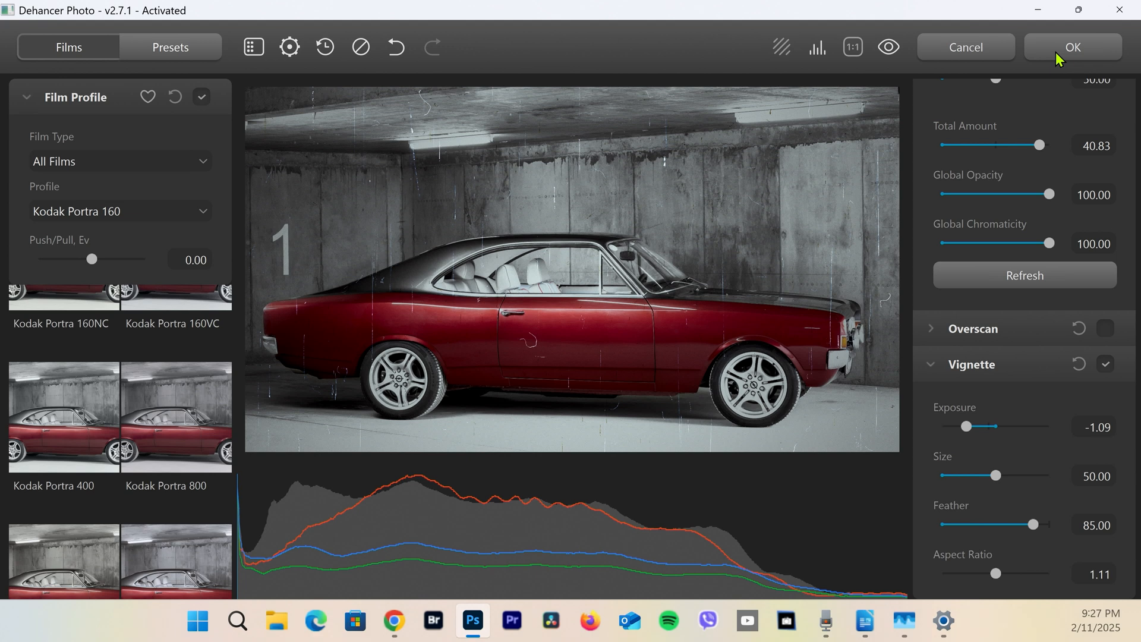
click(1056, 57)
click(914, 631)
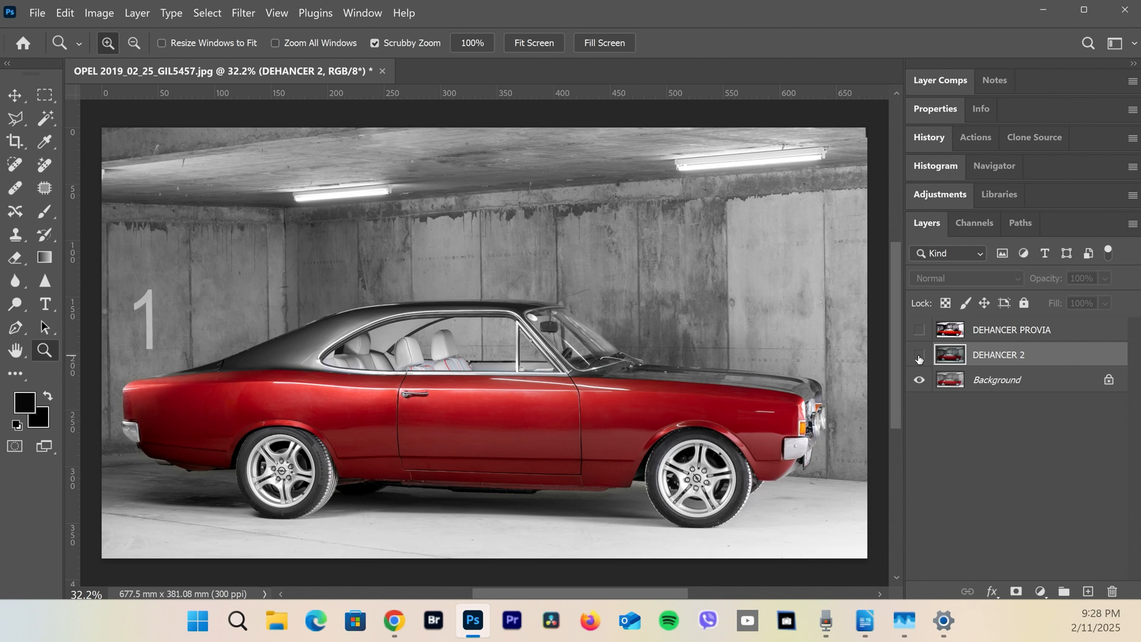
Show the DEHANCER 2 layer and inspect its grain, scratches and hairs across the car and walls at 100% zoom
click(919, 356)
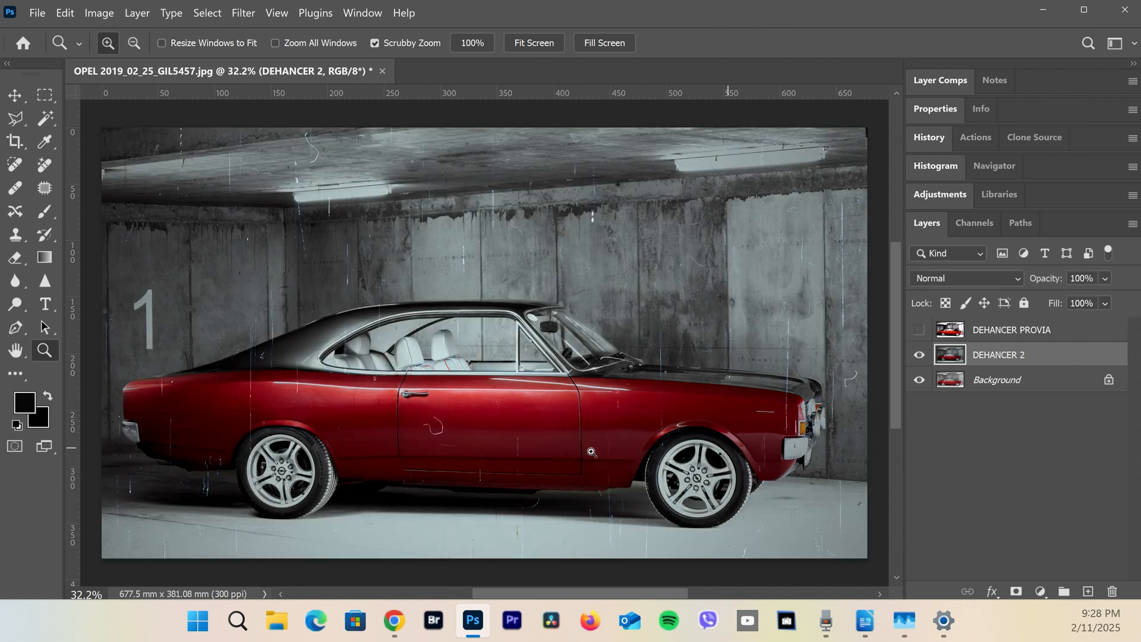
drag(516, 403, 555, 437)
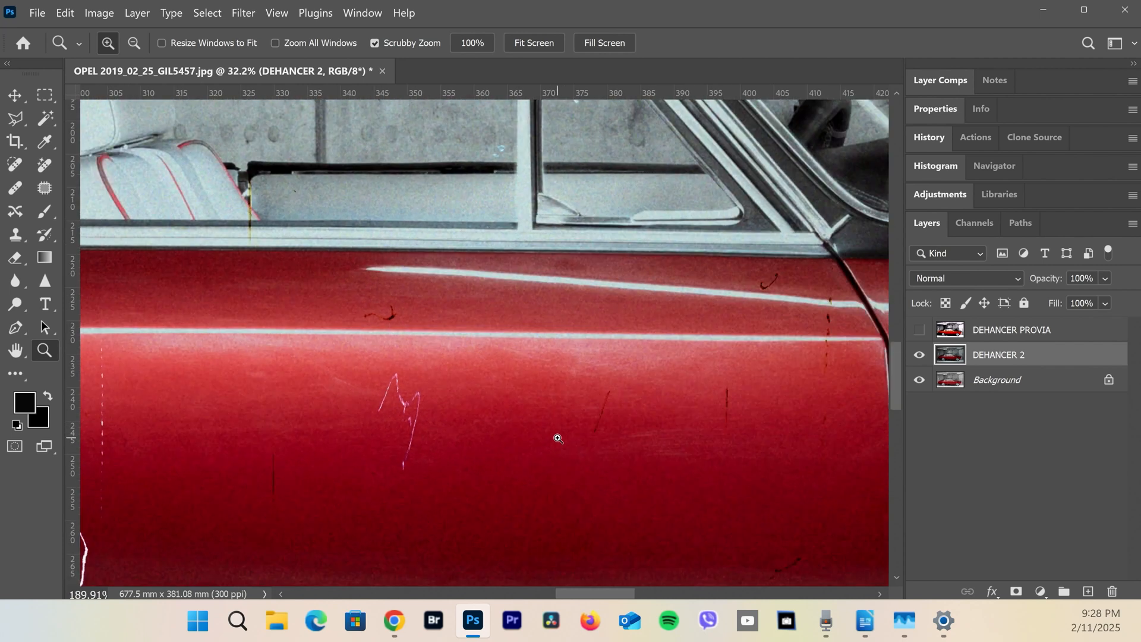
right_click(558, 438)
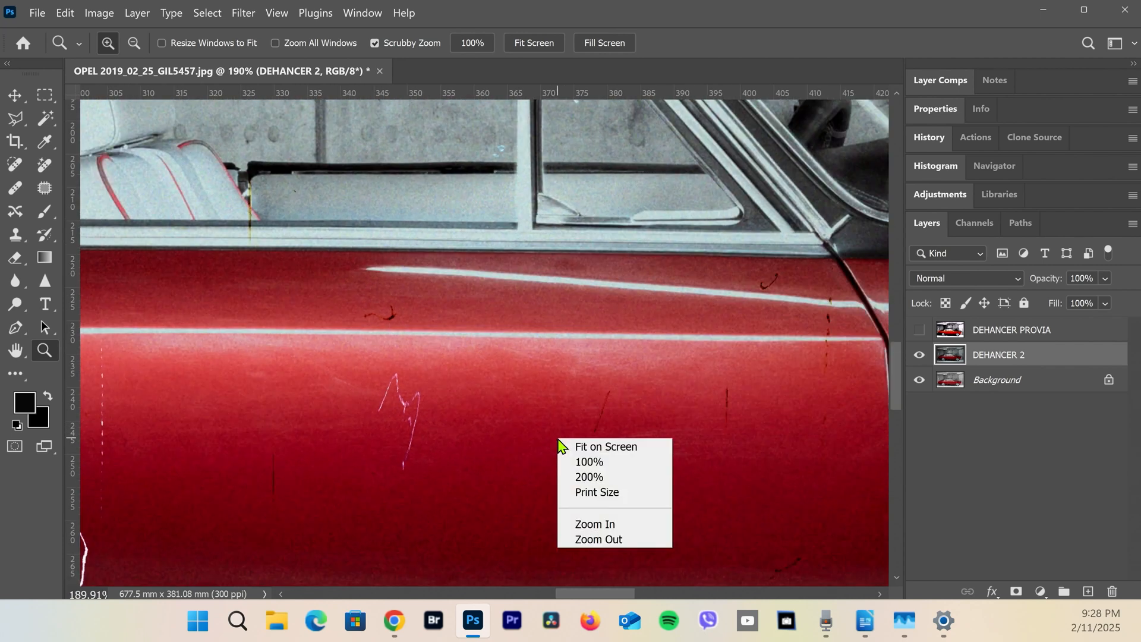
click(588, 462)
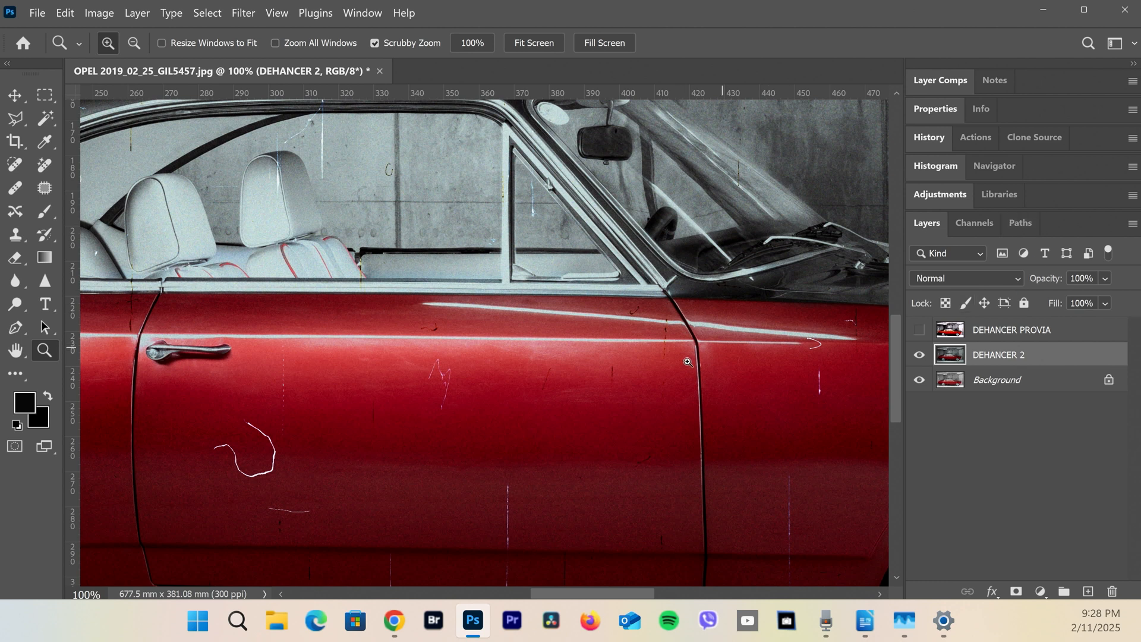
key(space)
drag(510, 500, 217, 383)
drag(617, 366, 349, 265)
mouse_move(663, 334)
mouse_down()
mouse_move(444, 311)
mouse_move(473, 364)
mouse_move(474, 411)
mouse_move(695, 483)
mouse_up()
mouse_move(380, 362)
mouse_down()
mouse_move(647, 444)
mouse_move(717, 432)
mouse_move(744, 447)
mouse_up()
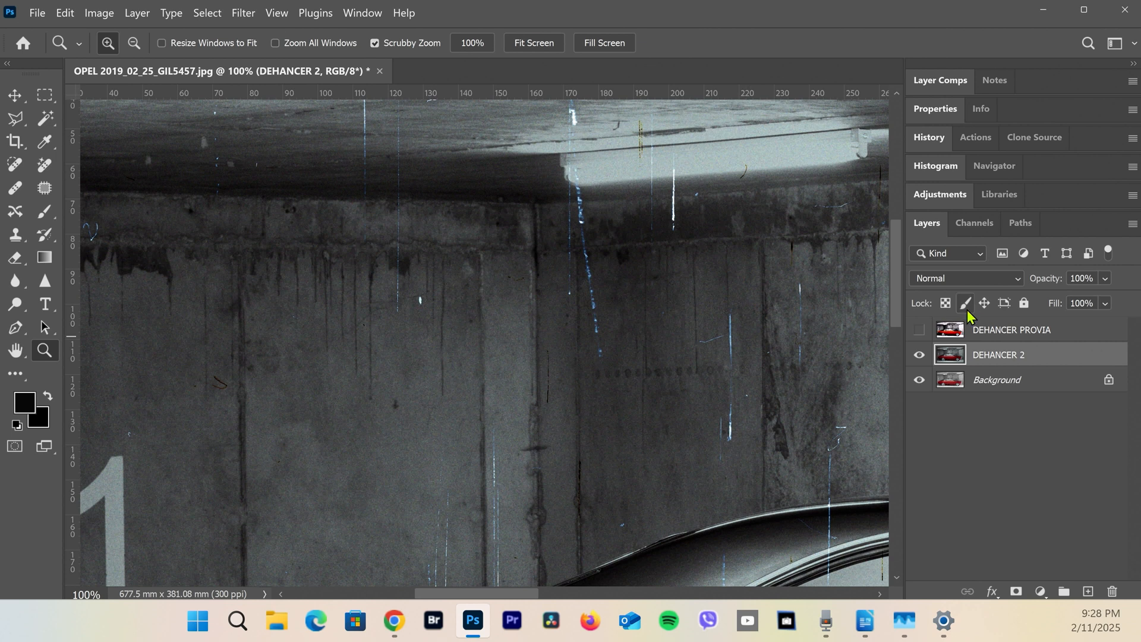
Show the DEHANCER PROVIA layer and view the whole photo fitted on screen
click(919, 330)
right_click(683, 357)
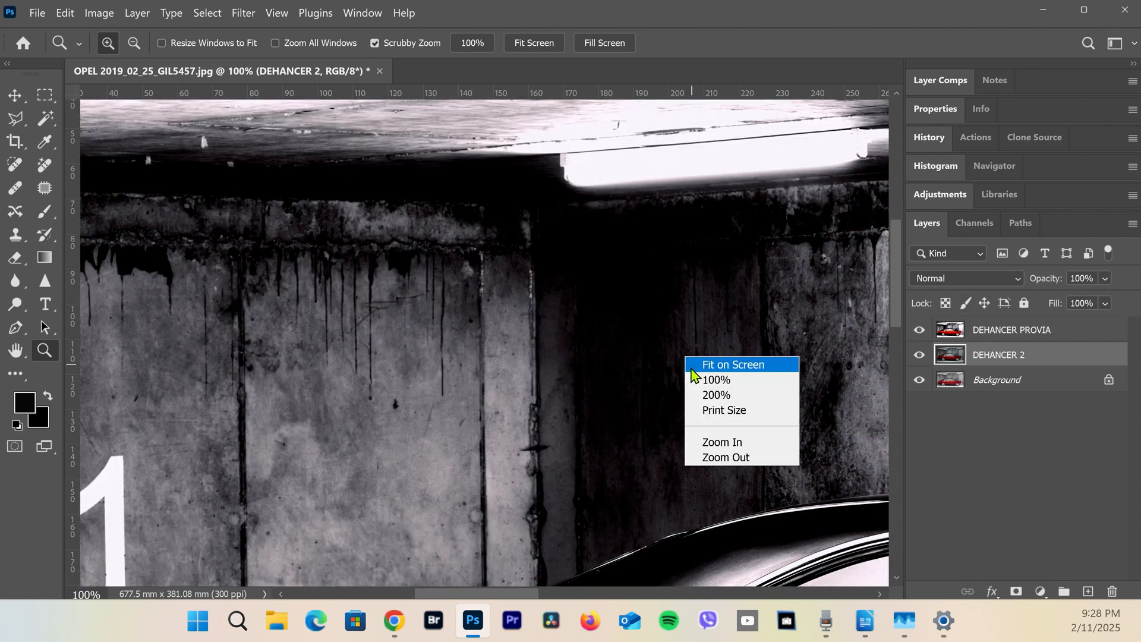
click(691, 364)
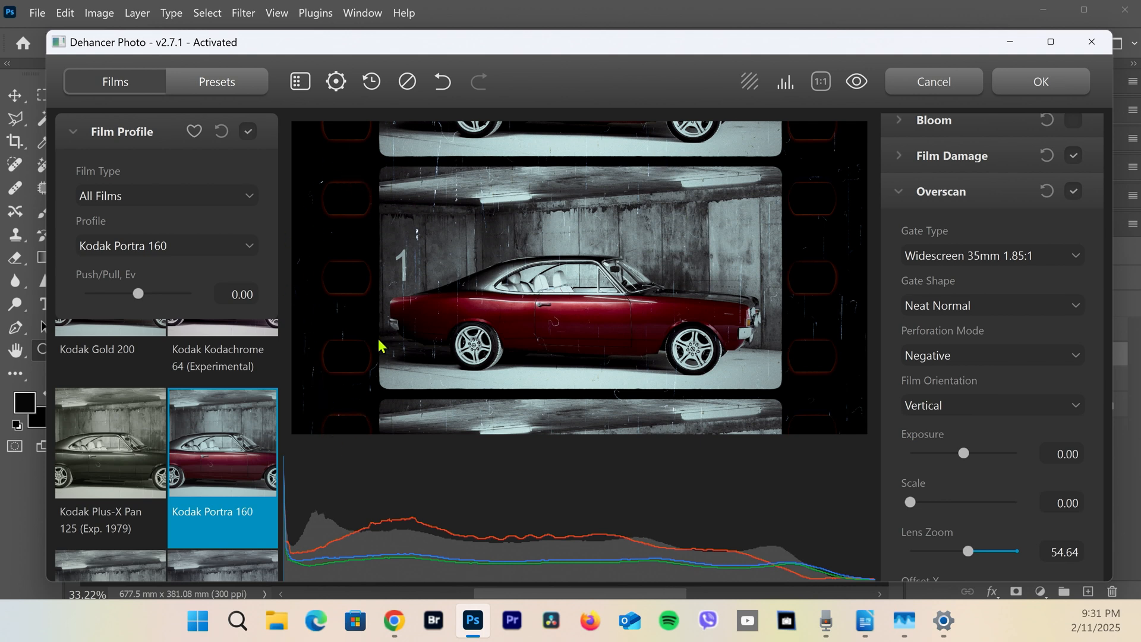
Apply an Overscan with gate type Ultra Panavision 65mm 2.76:1, Lens Zoom 0.00 and Offset Y -22.22
click(1055, 258)
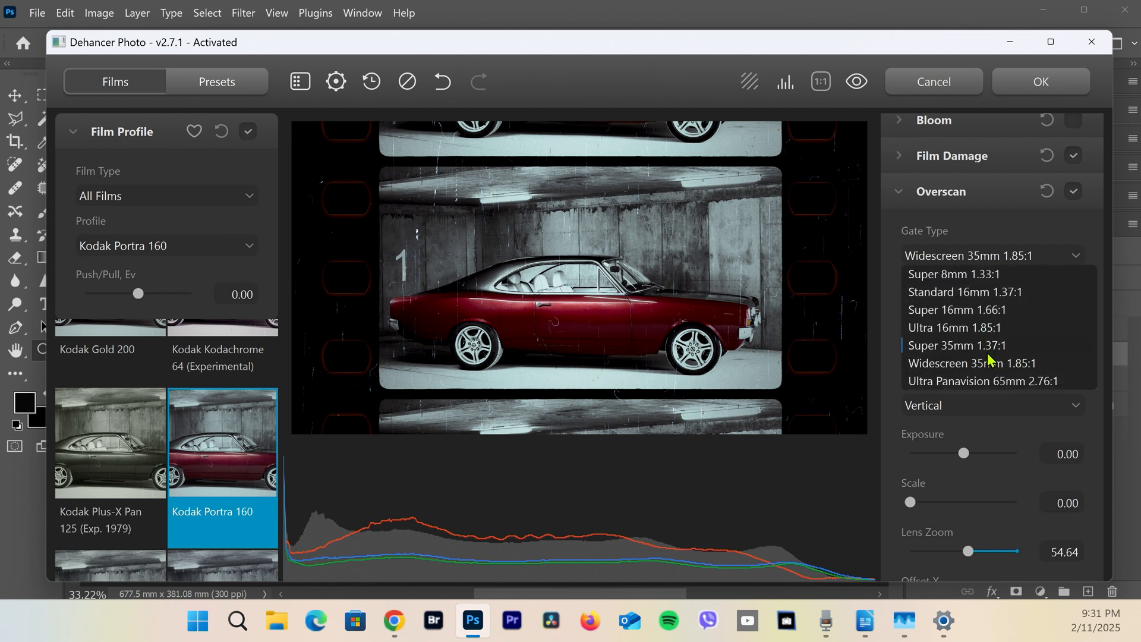
click(988, 380)
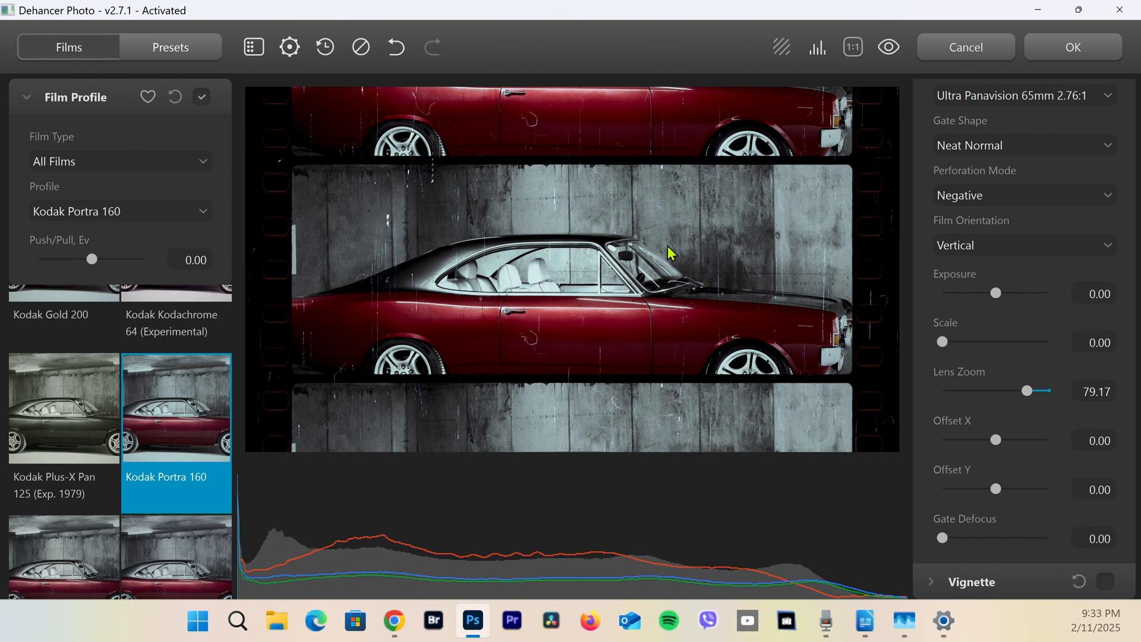
drag(1024, 390, 914, 397)
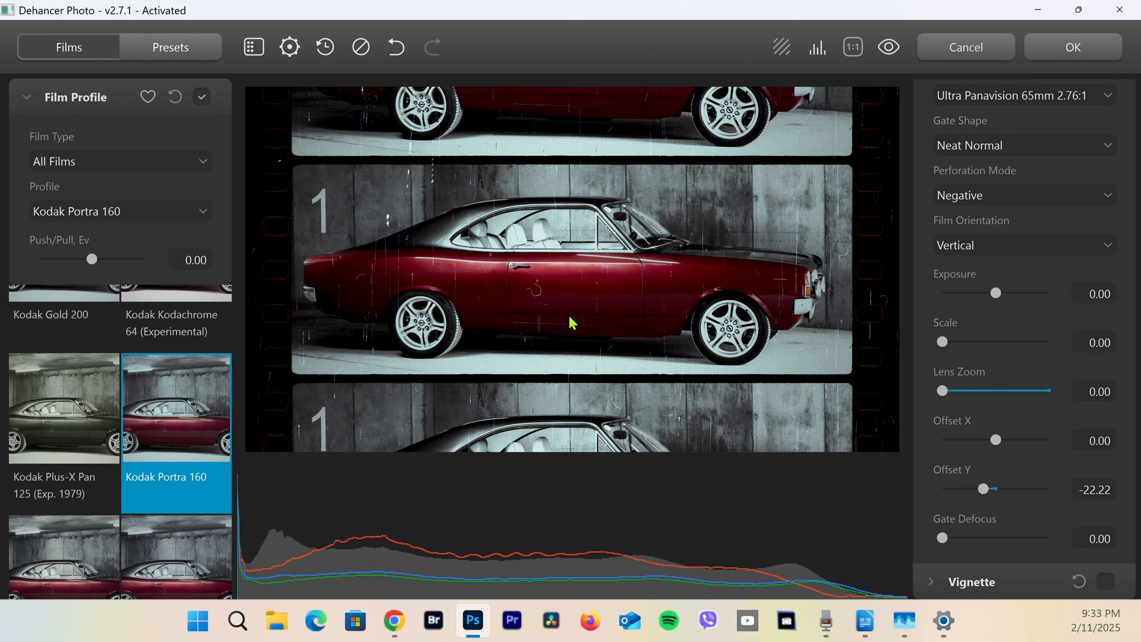
click(1072, 47)
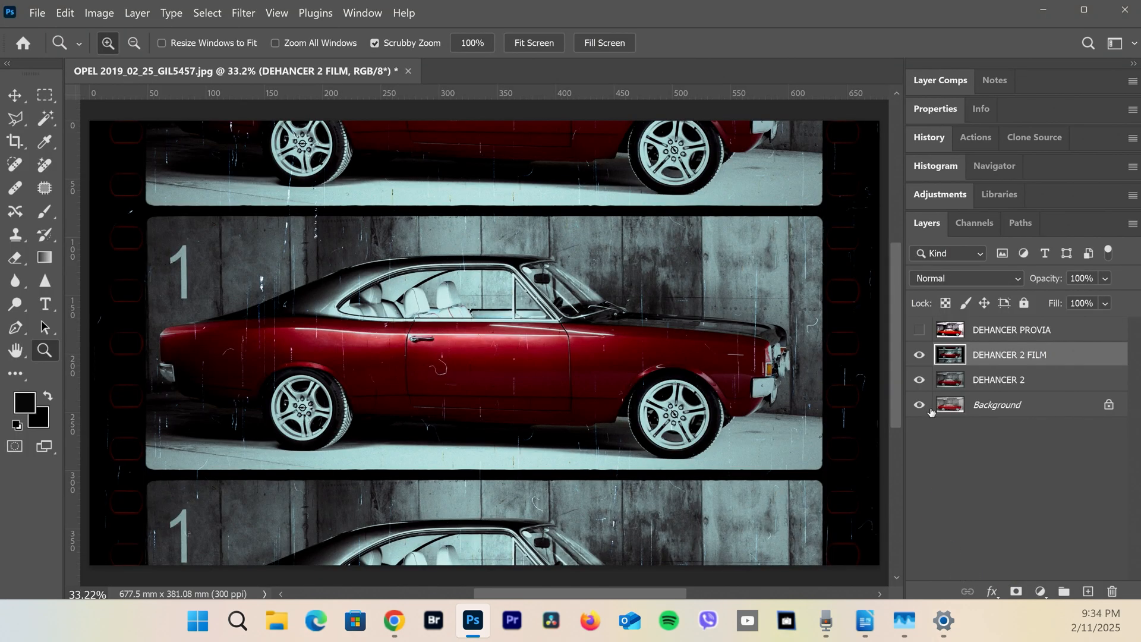
Hide the DEHANCER 2 FILM and DEHANCER 2 layers, and show DEHANCER 2 again to compare with the original
click(919, 354)
click(917, 381)
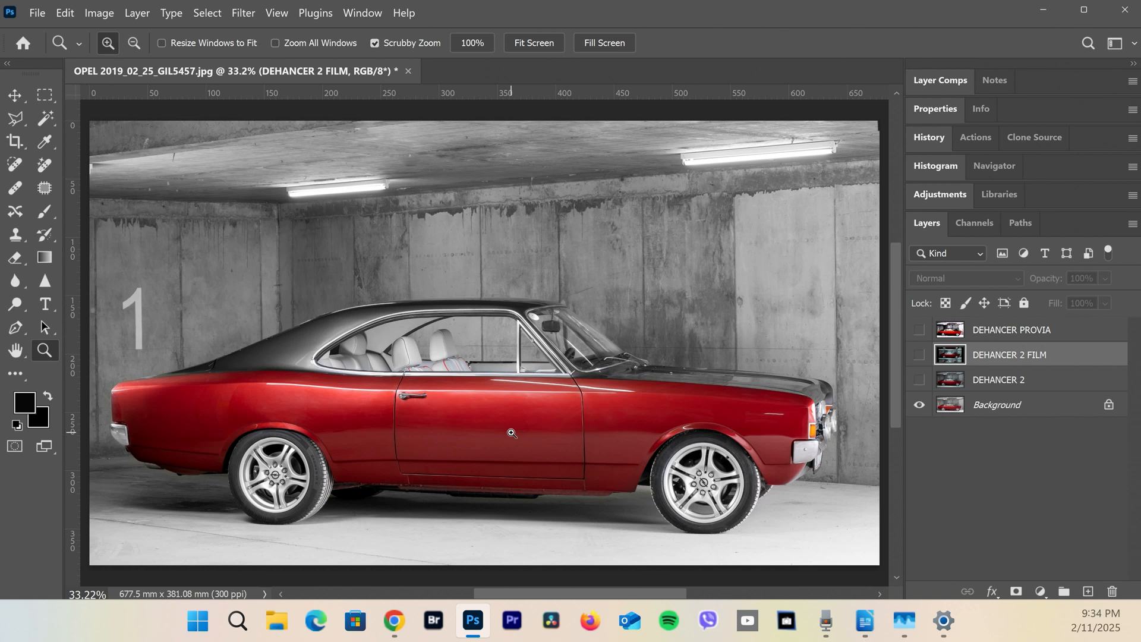
click(919, 380)
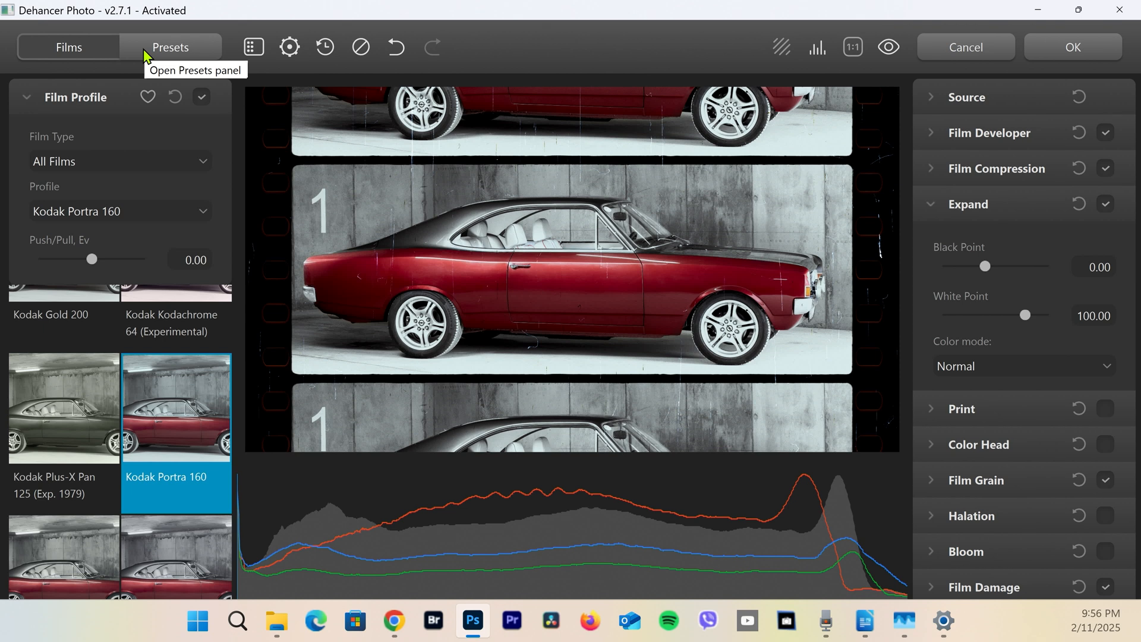
Save the current Dehancer settings in My Presets as "Kodak Portra 160 OPEL FILMSKA LENTA"
click(168, 48)
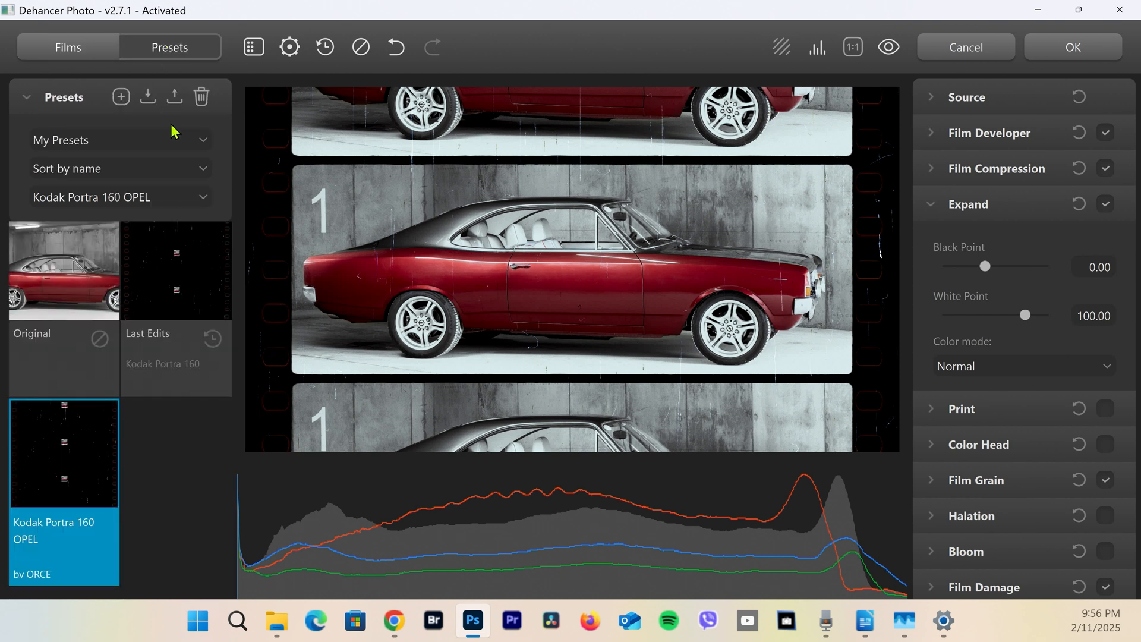
click(187, 143)
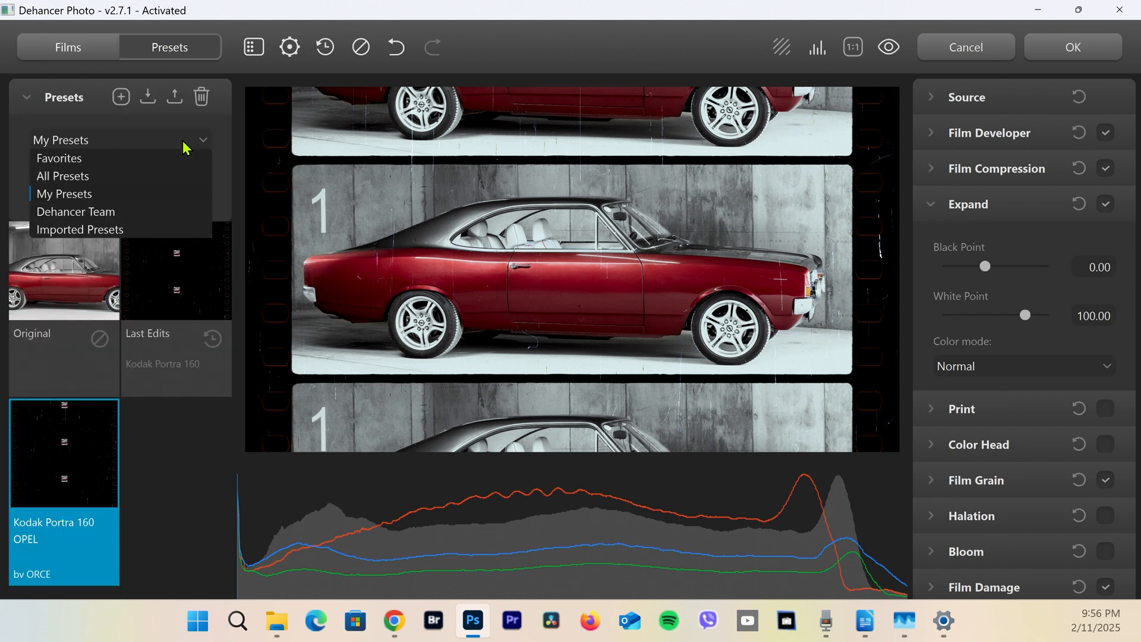
click(127, 195)
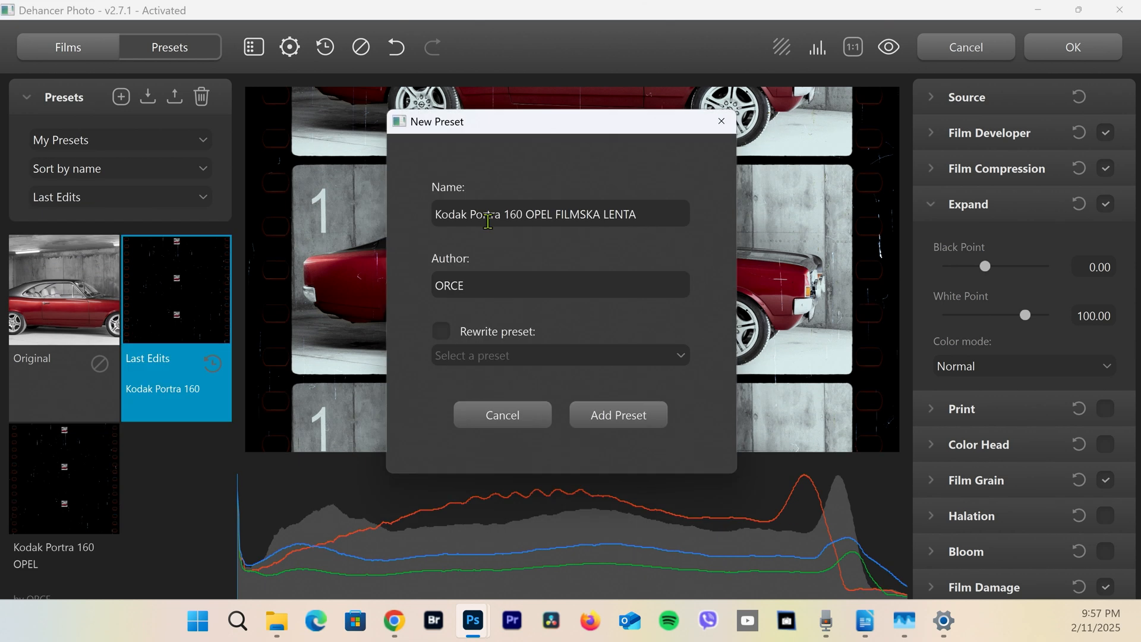
click(656, 216)
click(612, 423)
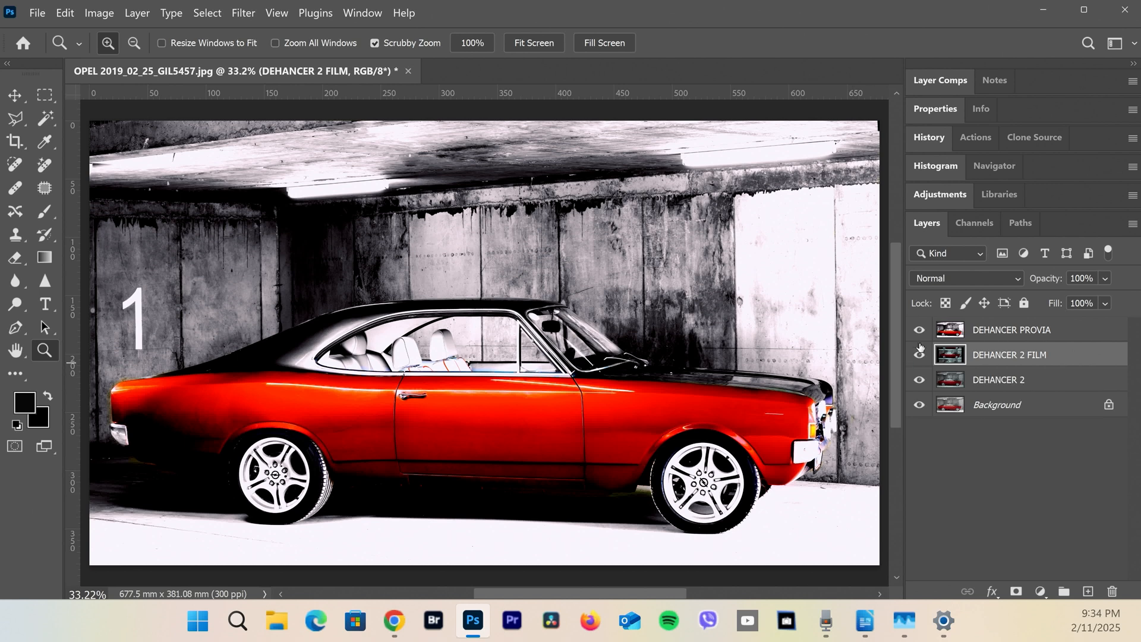
Toggle the visibility of the DEHANCER 2 FILM and DEHANCER PROVIA layers to compare the looks
drag(920, 347, 919, 330)
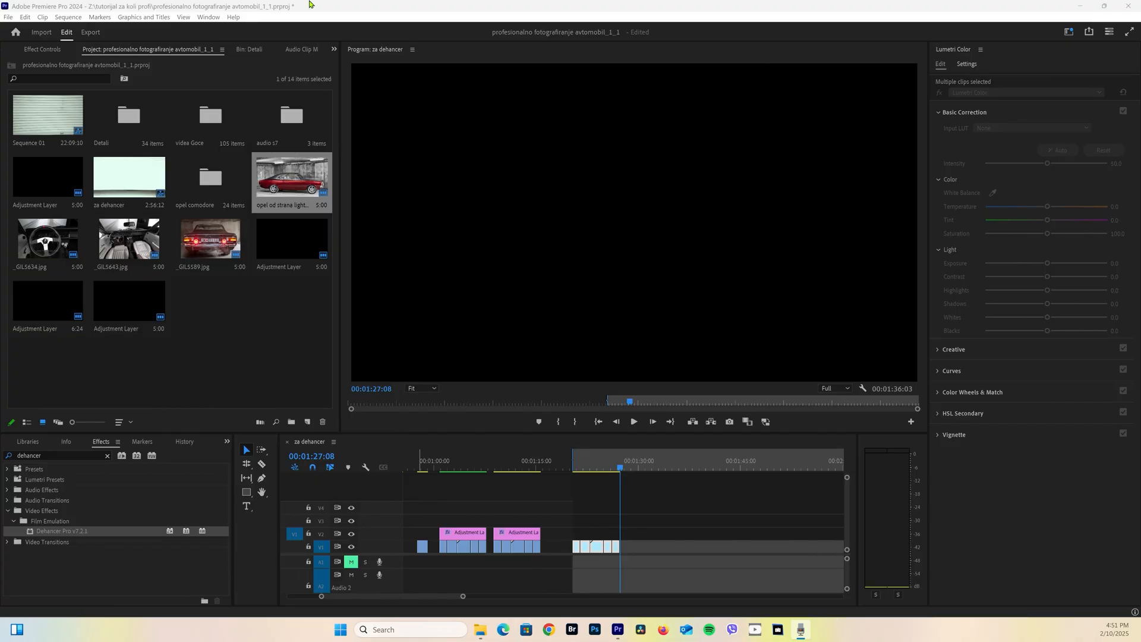
In Premiere Pro, create a new adjustment layer in the project with the default video settings
right_click(235, 331)
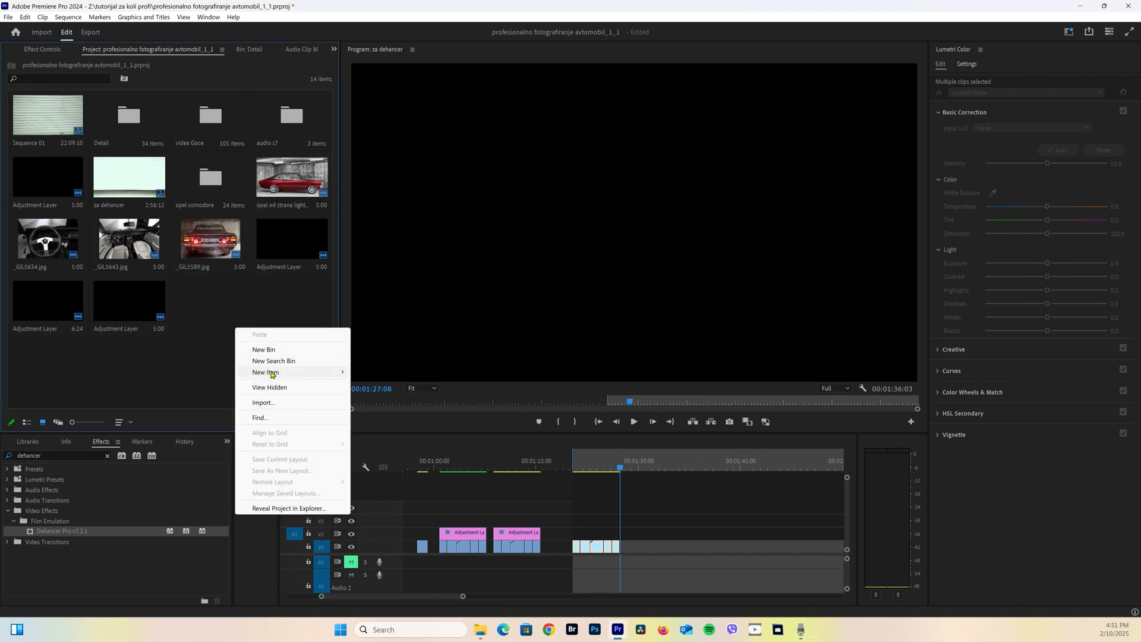
mouse_move(272, 373)
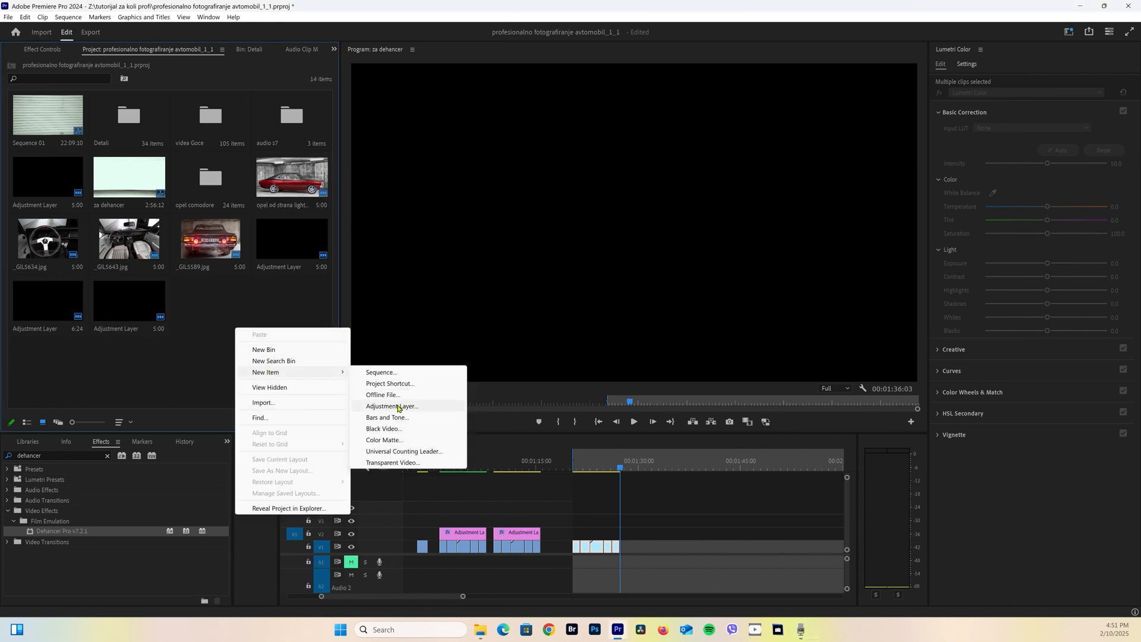
click(398, 407)
click(591, 356)
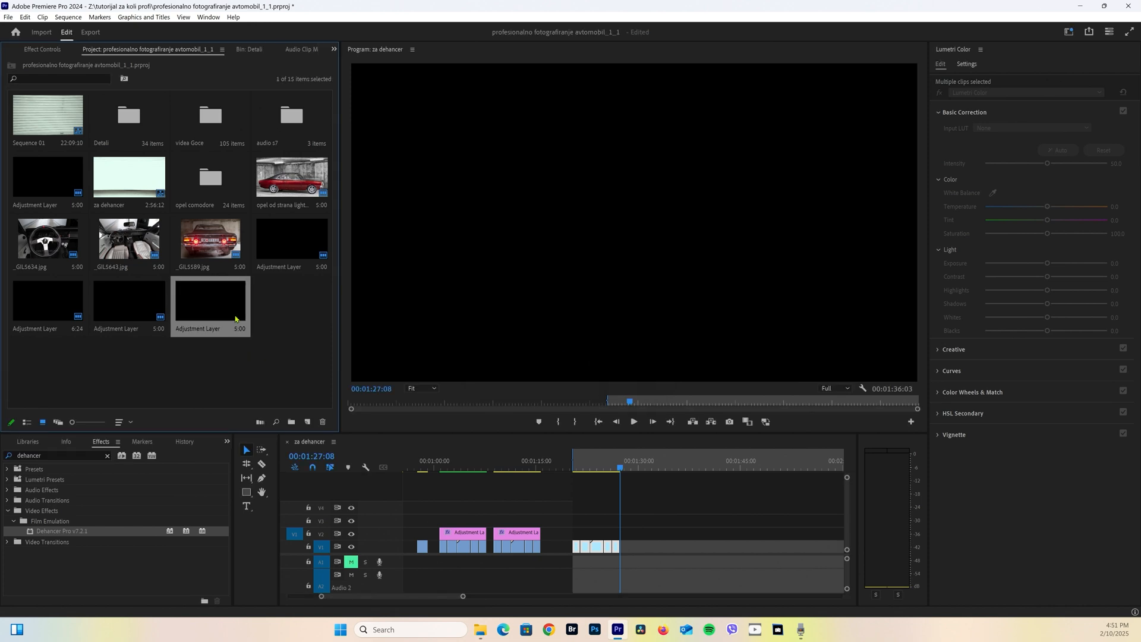
Place the new adjustment layer on track V2 above the last clip group, move the playhead to its start and select it
drag(221, 309, 576, 532)
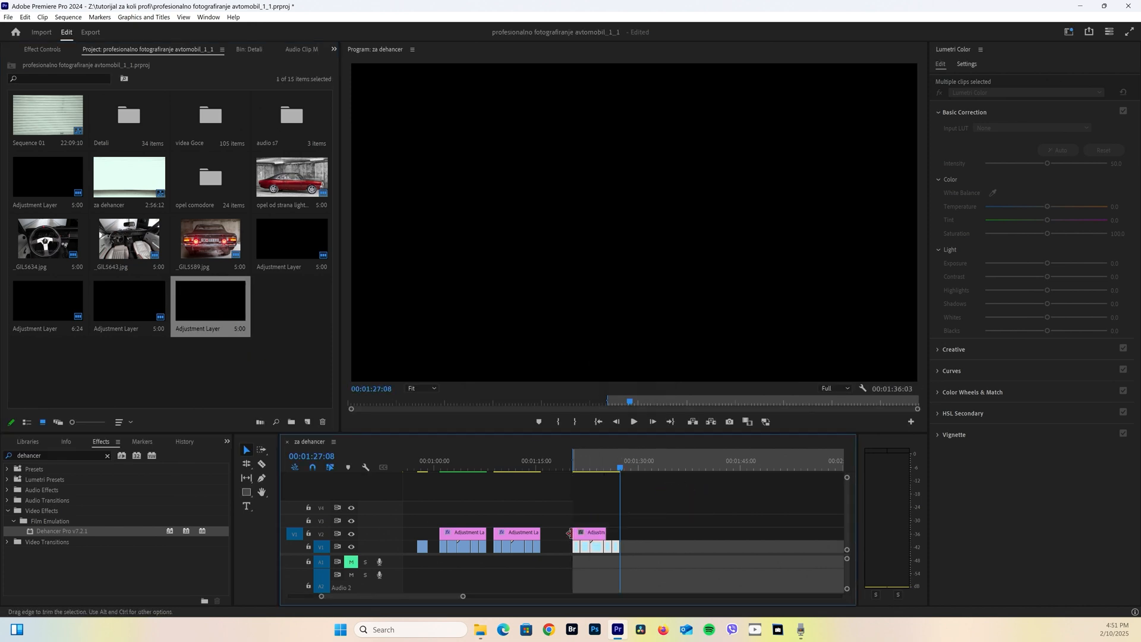
click(574, 470)
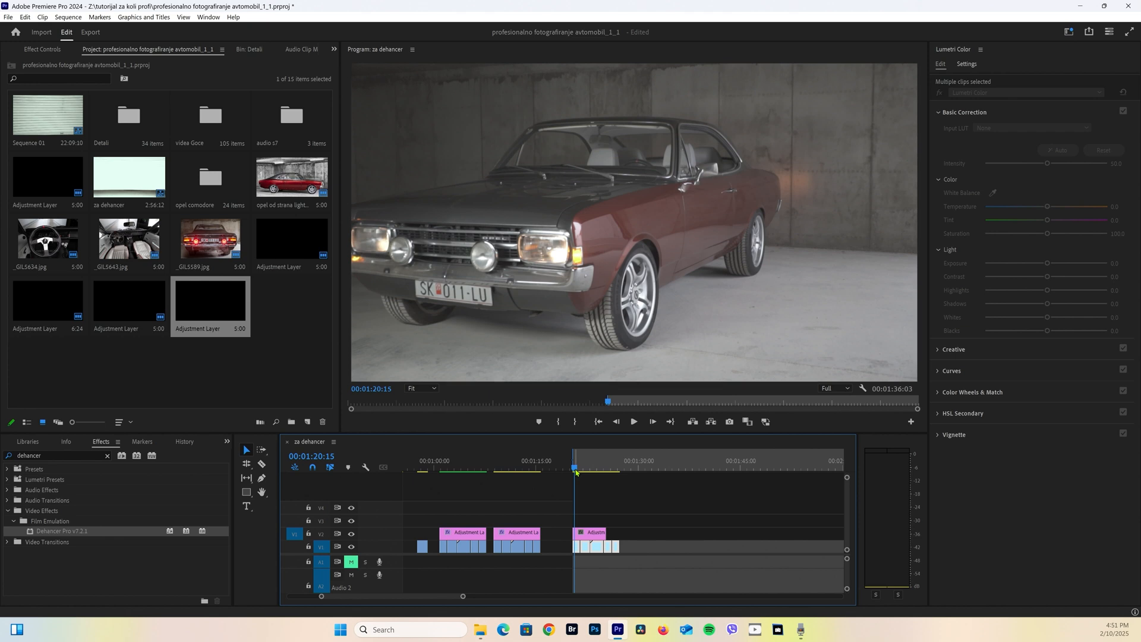
click(605, 532)
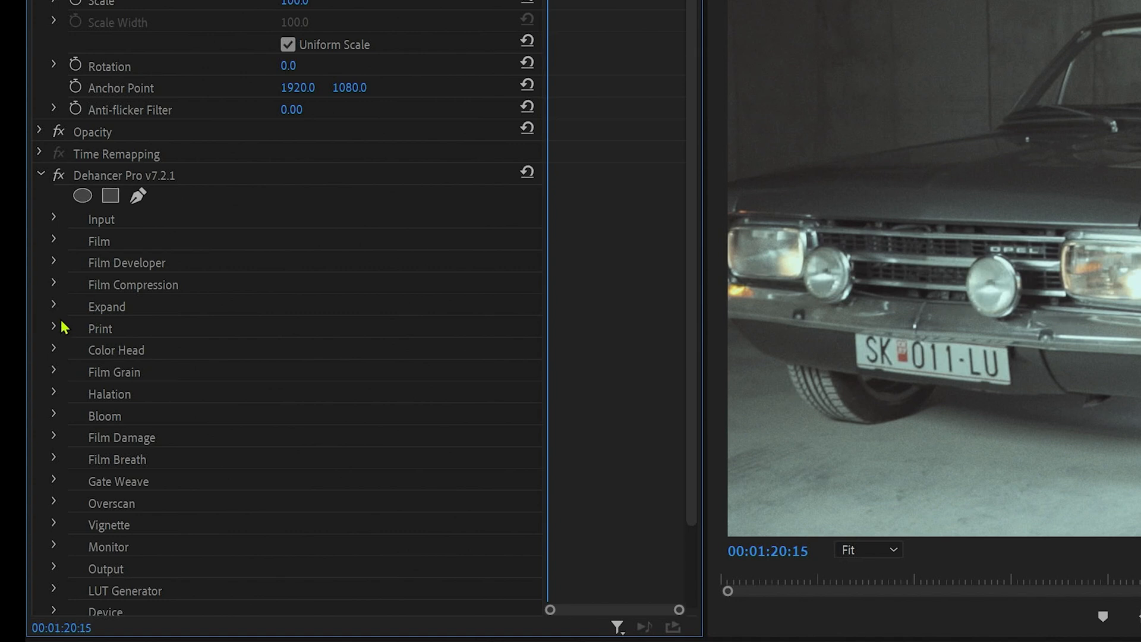
Turn off Film Grain in the adjustment layer's Dehancer Pro effect
click(55, 371)
click(288, 416)
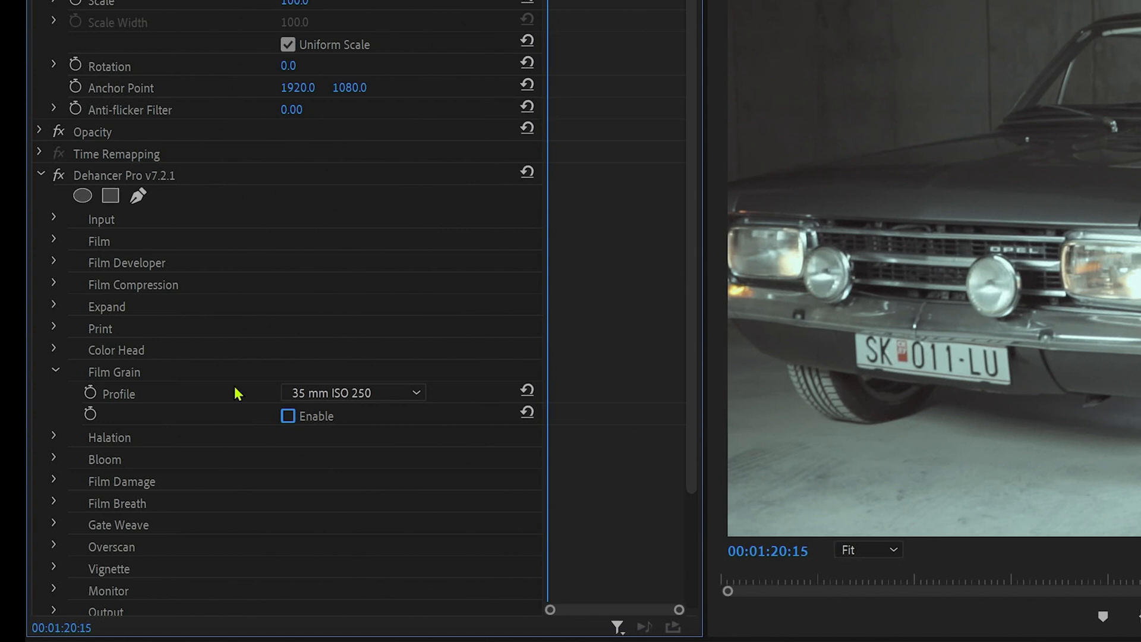
Set the Dehancer input source to Choose Camera with the camera profile Sony / A6400 / S-Log3 S-Gamut3
click(54, 240)
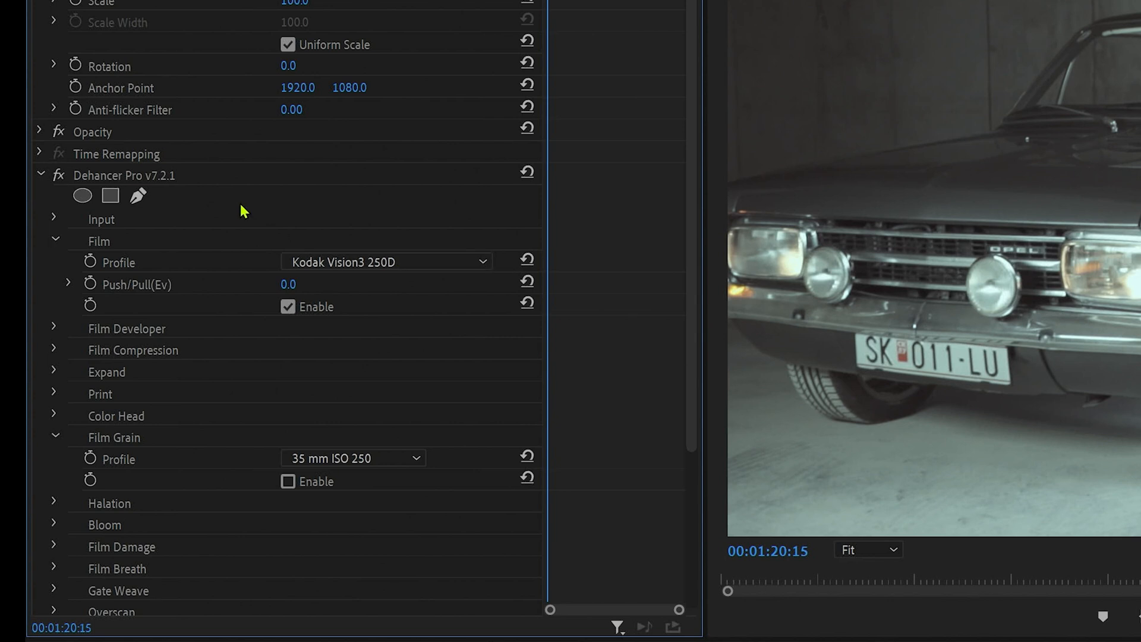
click(56, 217)
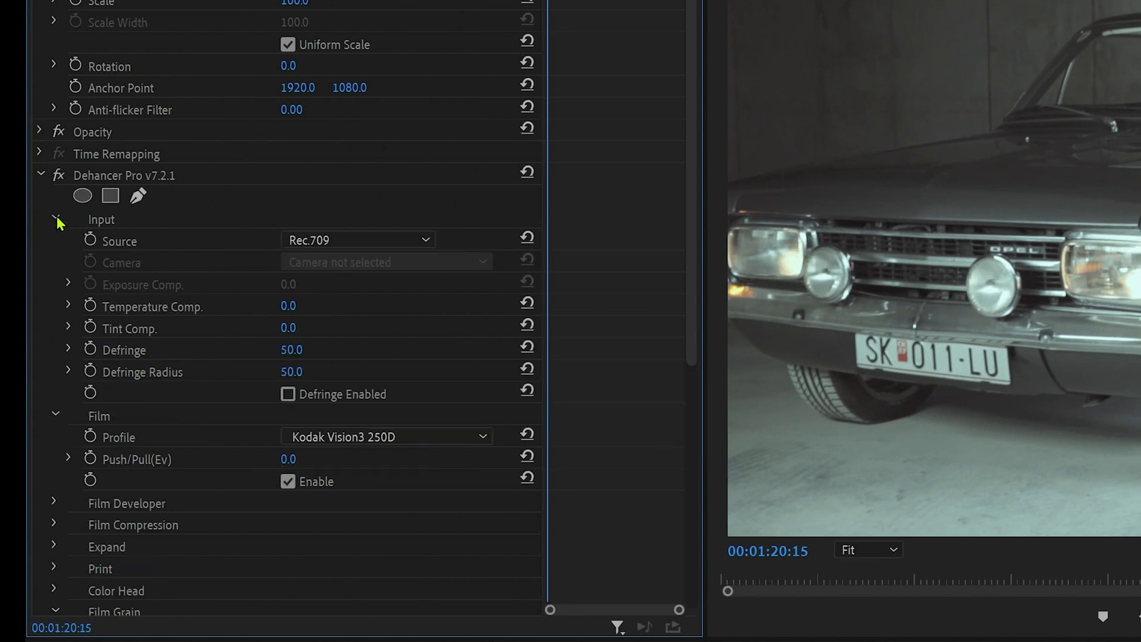
click(337, 244)
click(391, 267)
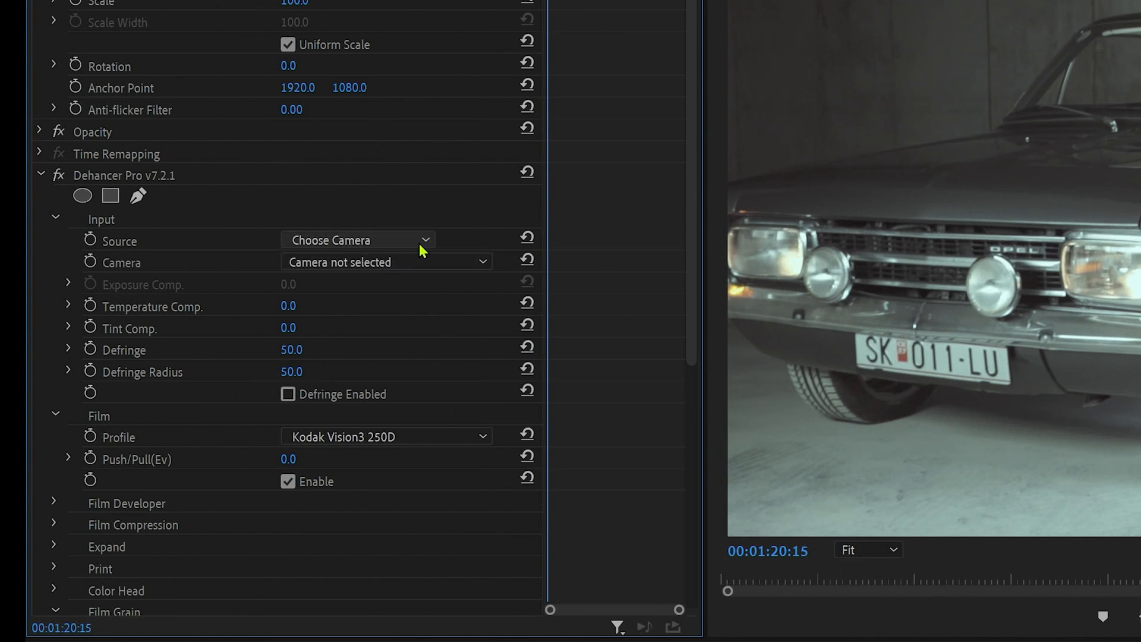
click(423, 268)
scroll(572, 619, down, 10)
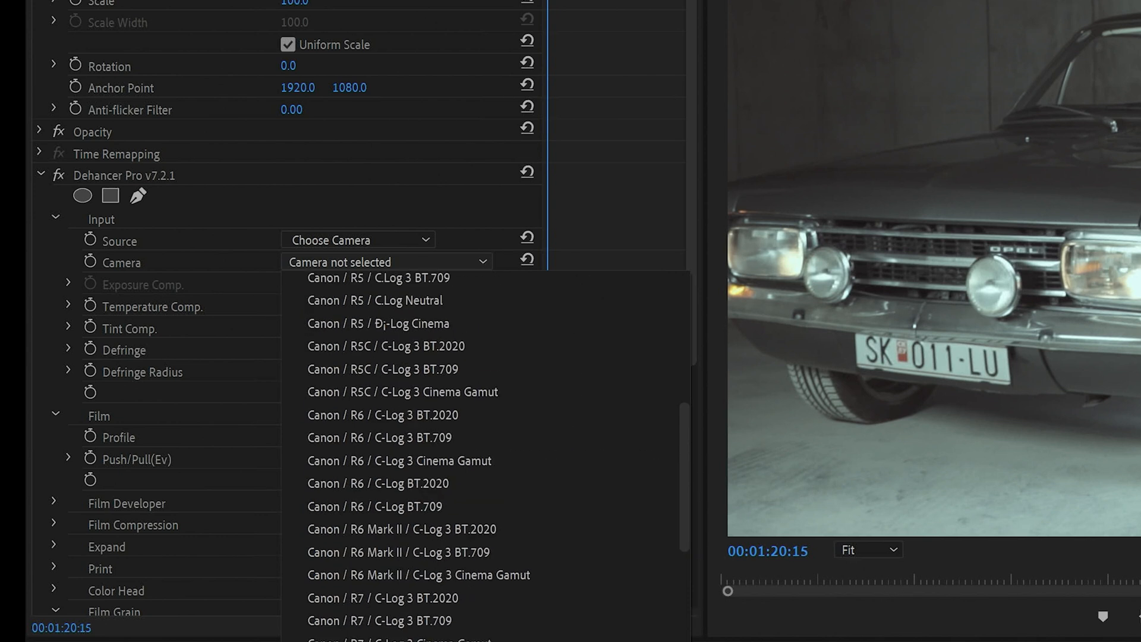
Set the Dehancer film profile to Fujichrome Provia 100F and enable Film Grain with the 35 mm ISO 250 profile
click(354, 441)
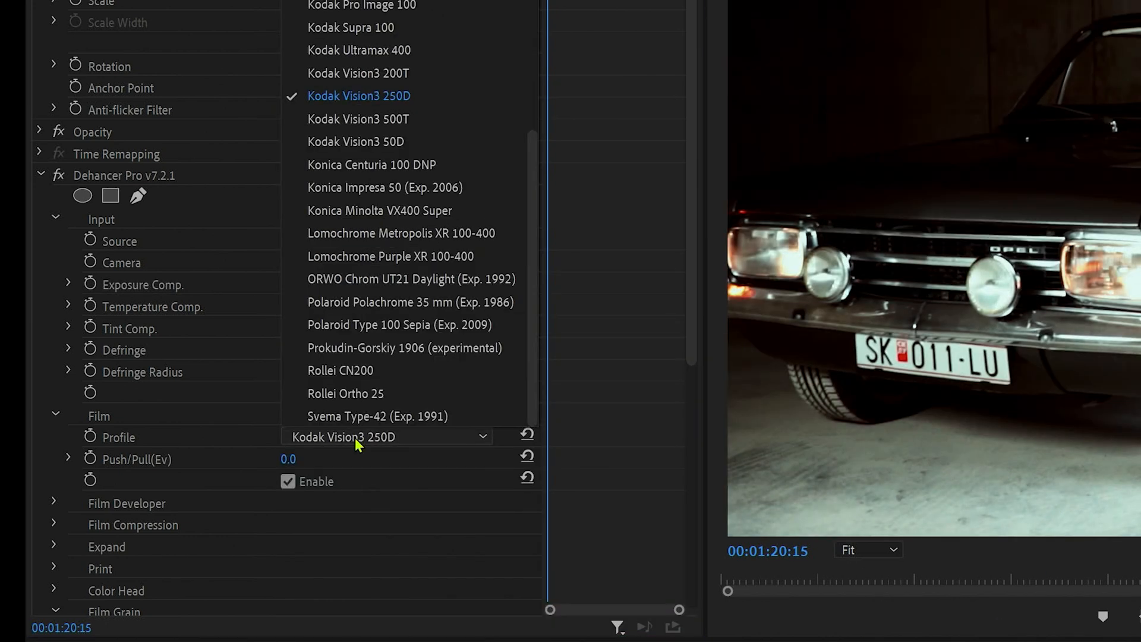
scroll(367, 152, up, 10)
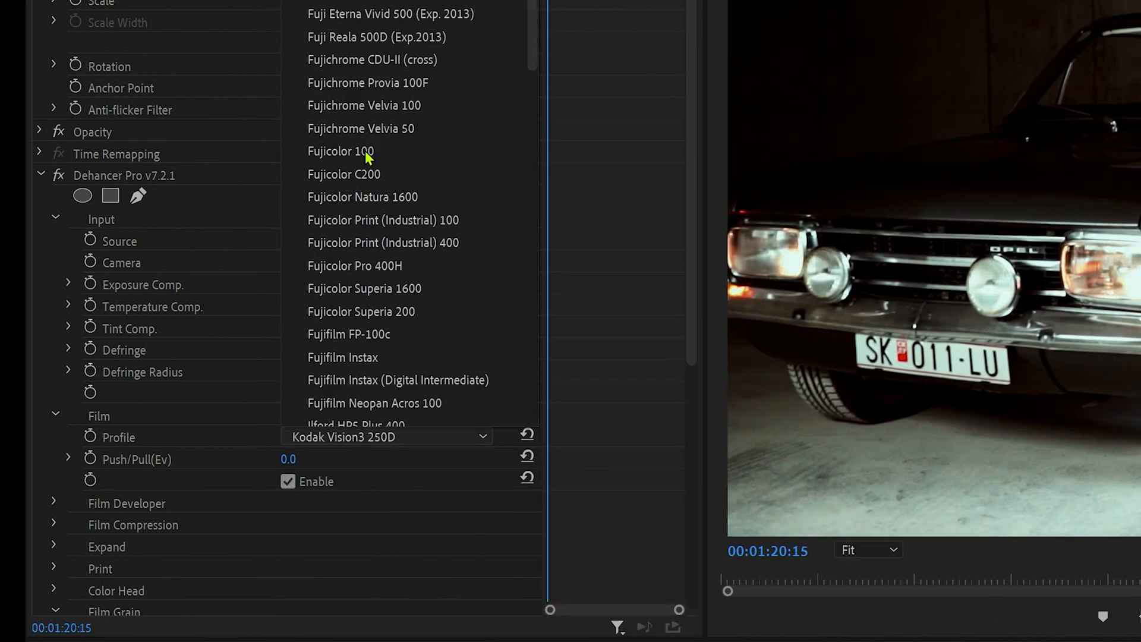
click(388, 84)
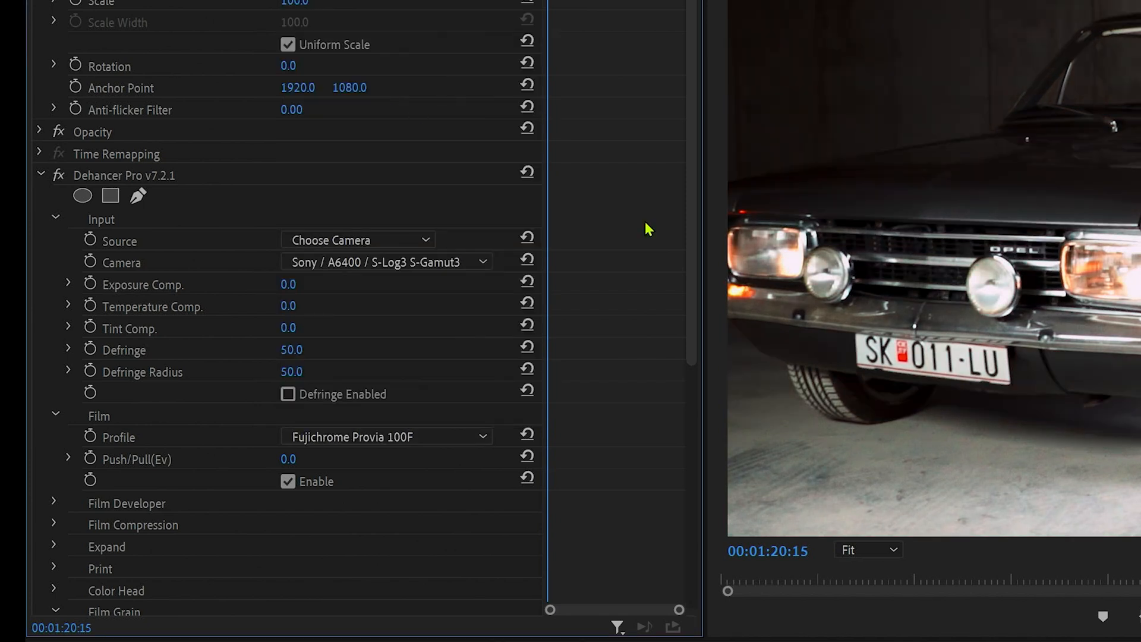
click(131, 379)
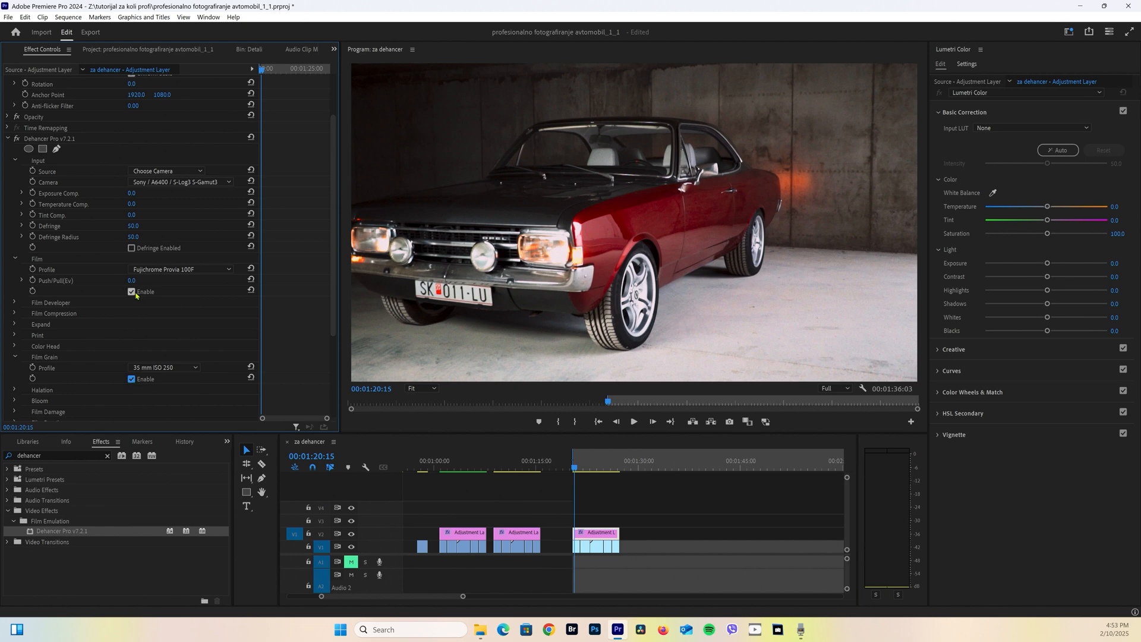
Try shifting the Temperature Comp. slider in the Dehancer Input settings
scroll(136, 296, up, 3)
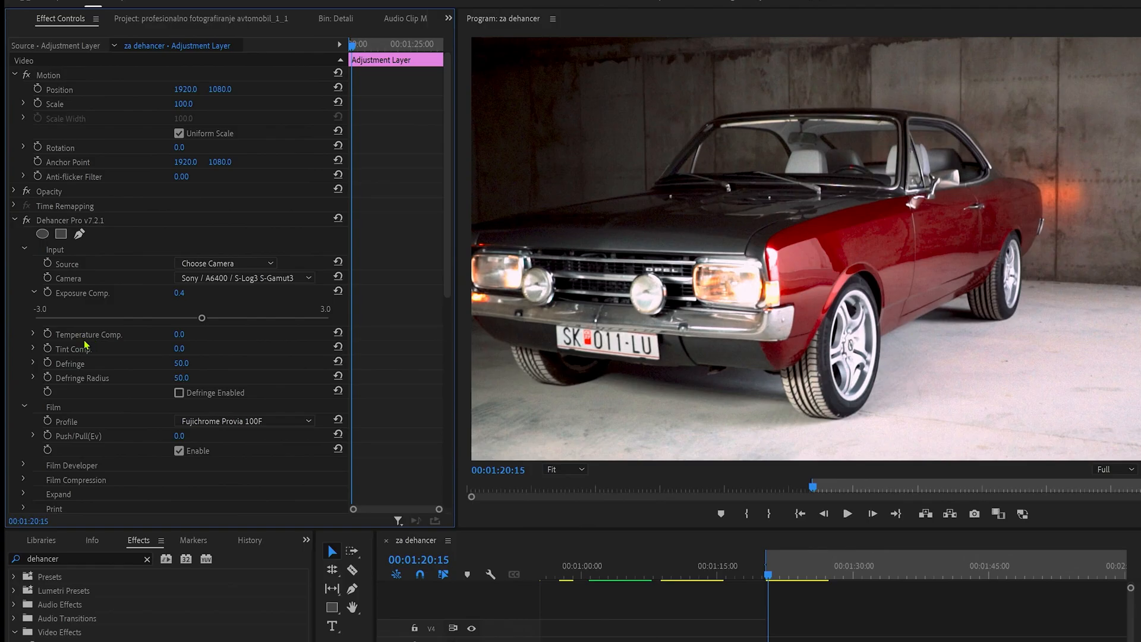
click(34, 335)
drag(184, 358, 257, 371)
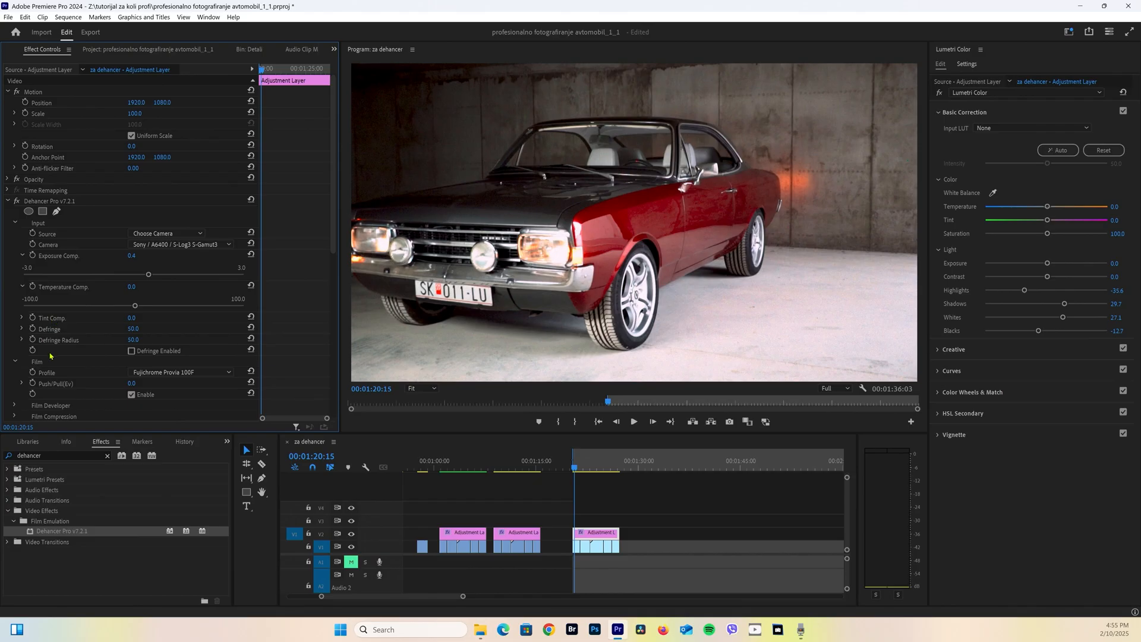
scroll(65, 327, down, 2)
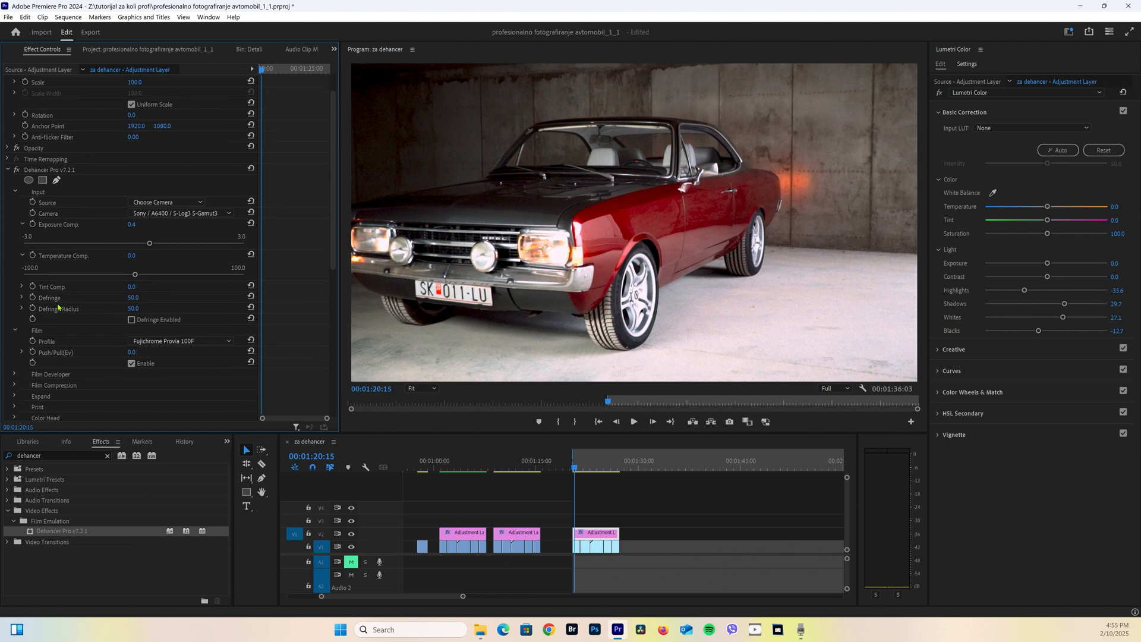
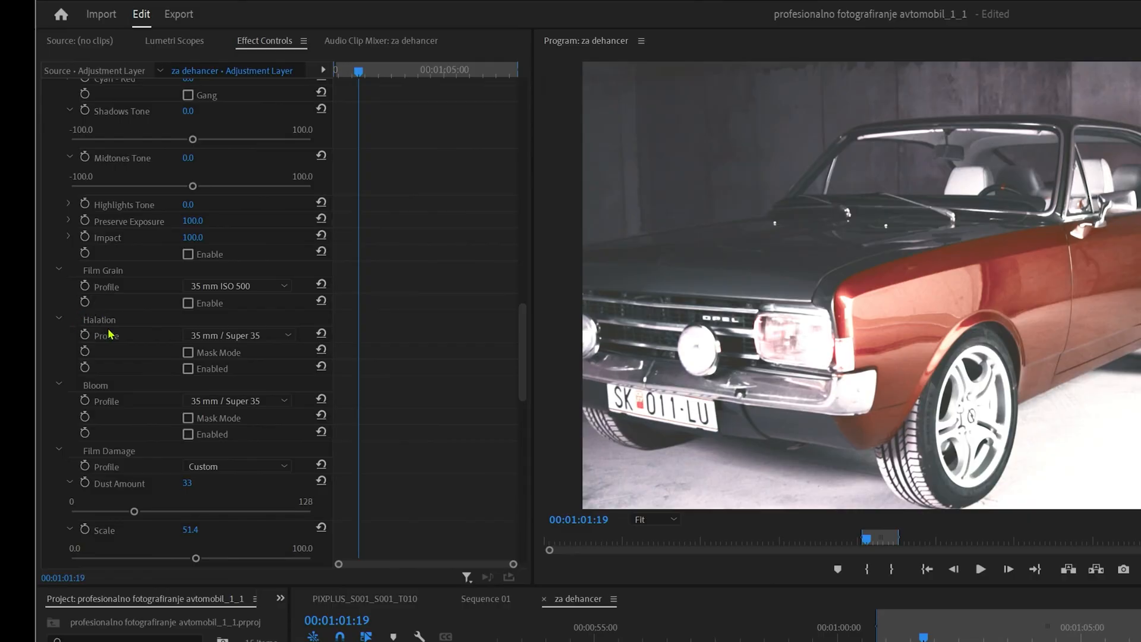
Compare Halation profiles in Mask Mode, choose 8 mm / Super 8, and switch both Mask Mode and Halation off
click(188, 369)
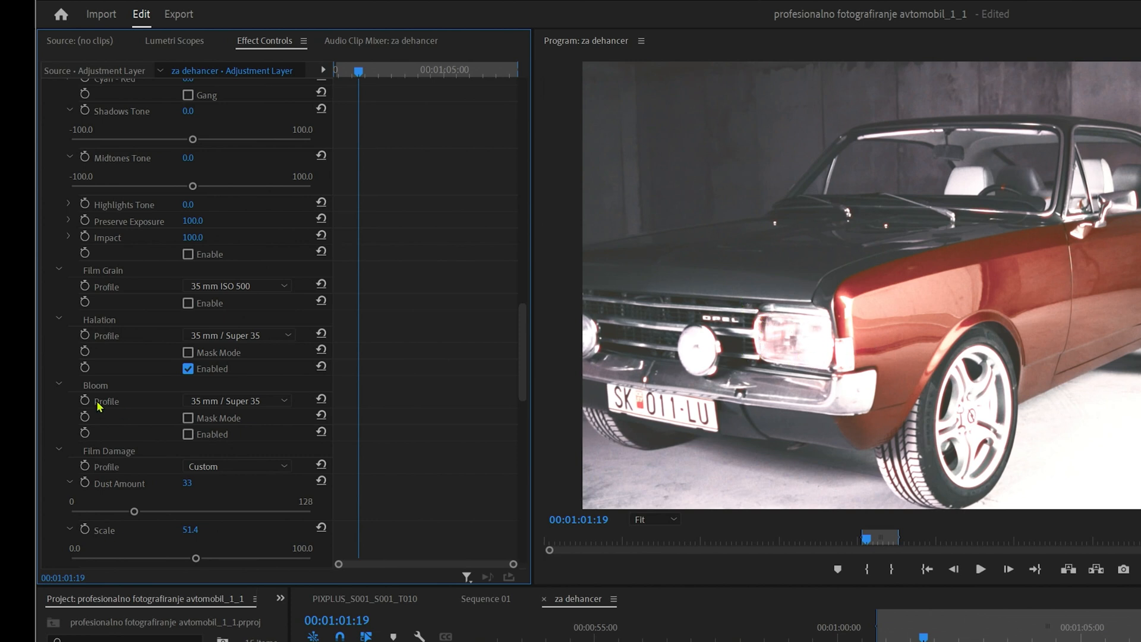
click(189, 353)
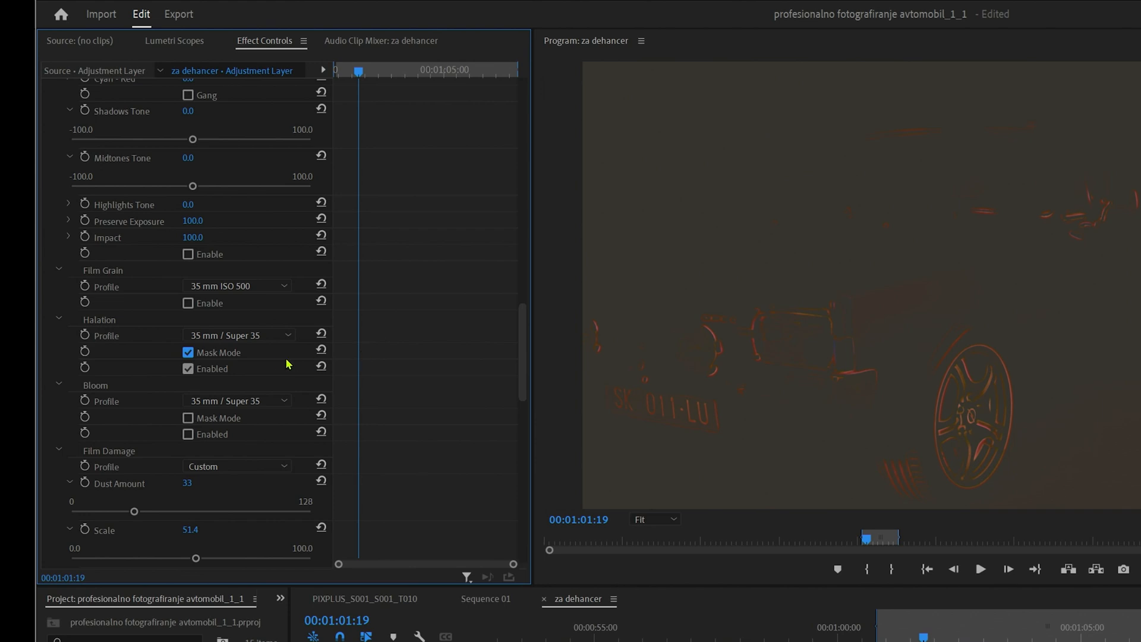
click(279, 336)
click(245, 379)
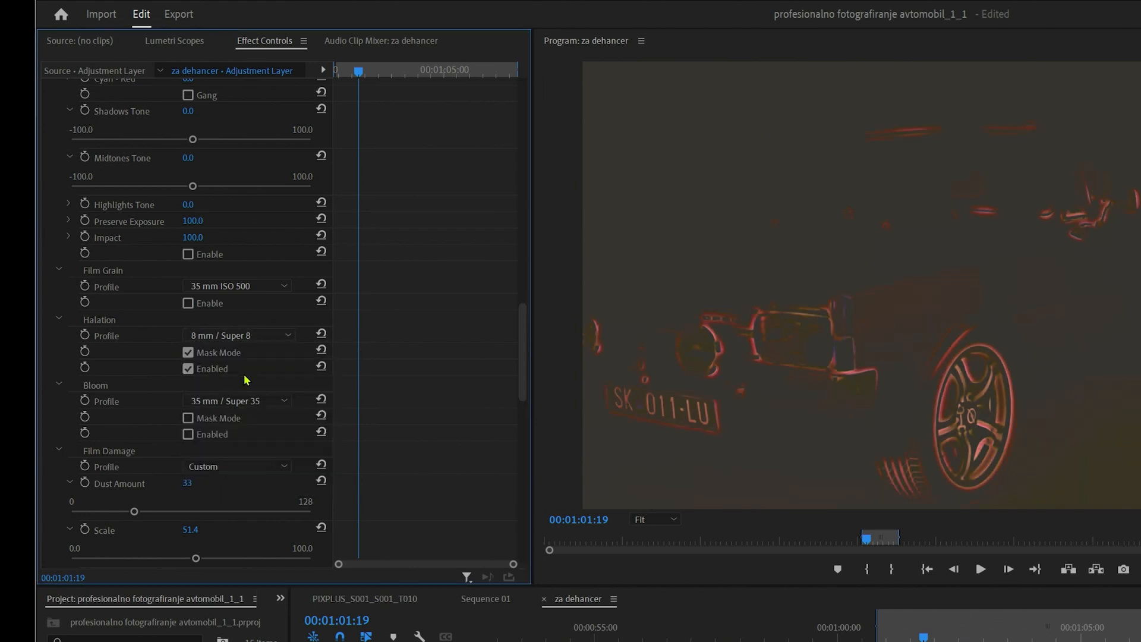
click(260, 342)
click(250, 491)
click(256, 336)
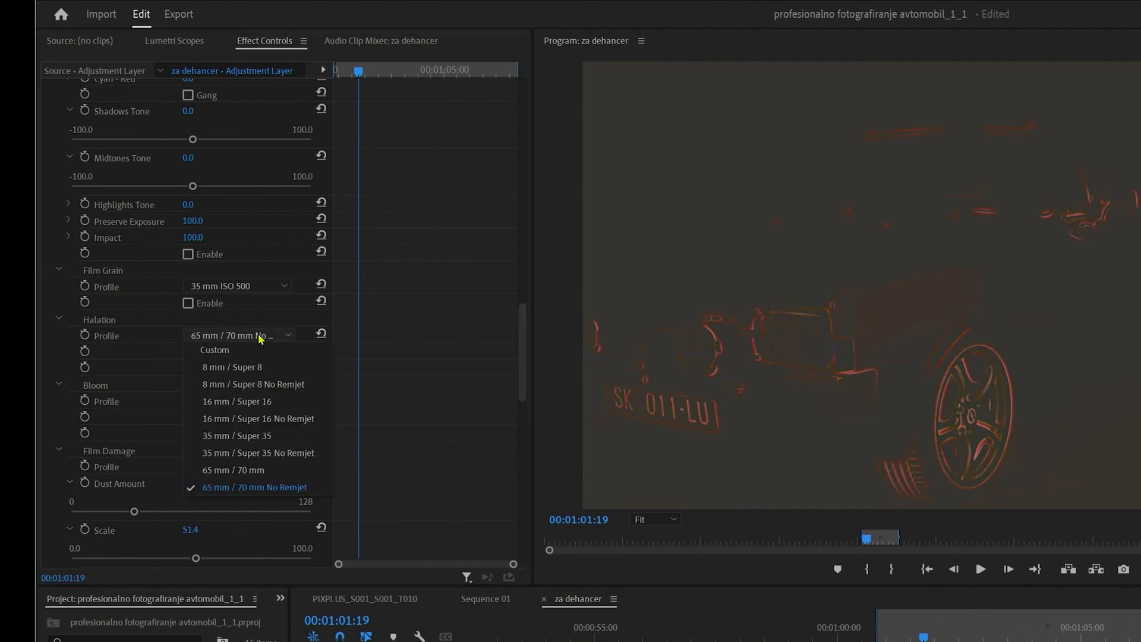
click(231, 368)
click(188, 353)
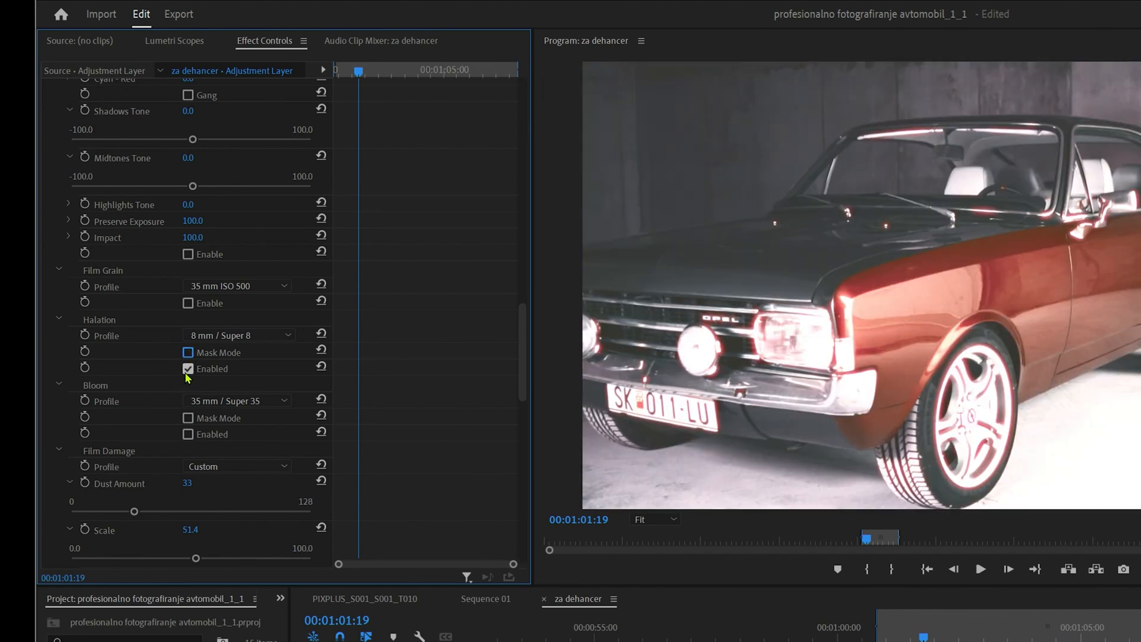
click(188, 369)
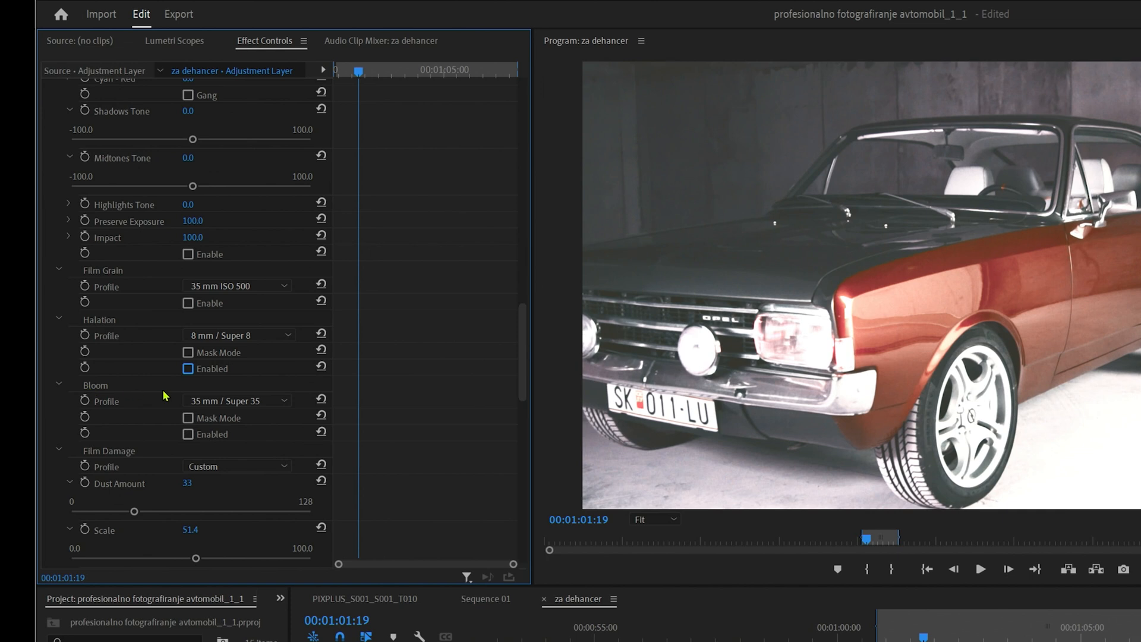
Enable Bloom with the 8 mm / Super 8 profile after checking it in Mask Mode, and turn Halation back on
click(188, 434)
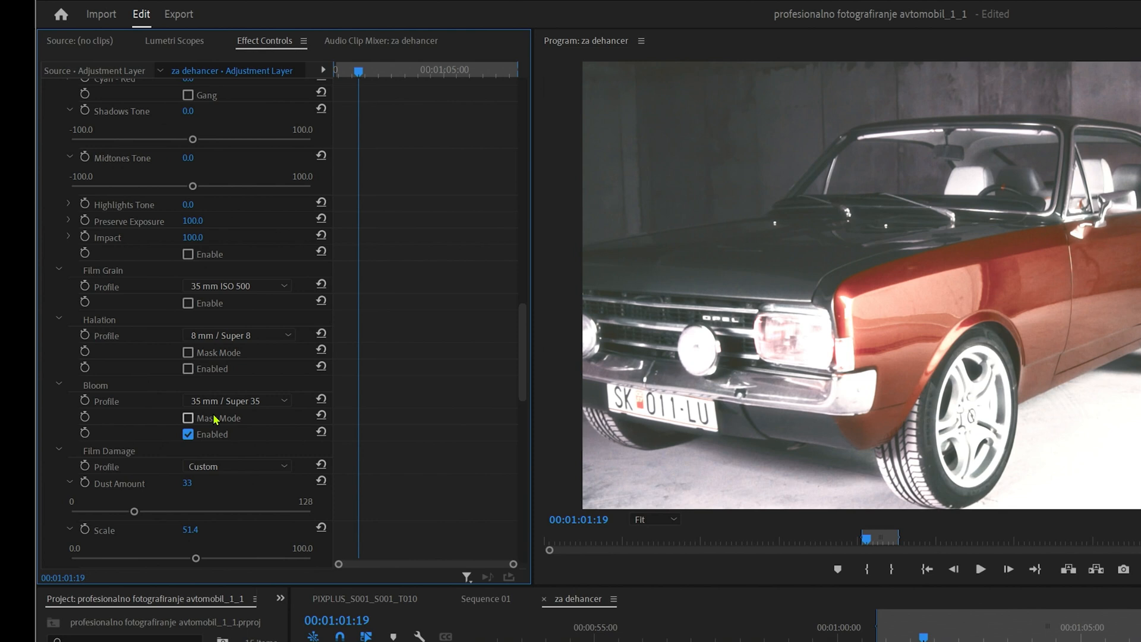
click(246, 401)
click(234, 484)
click(188, 418)
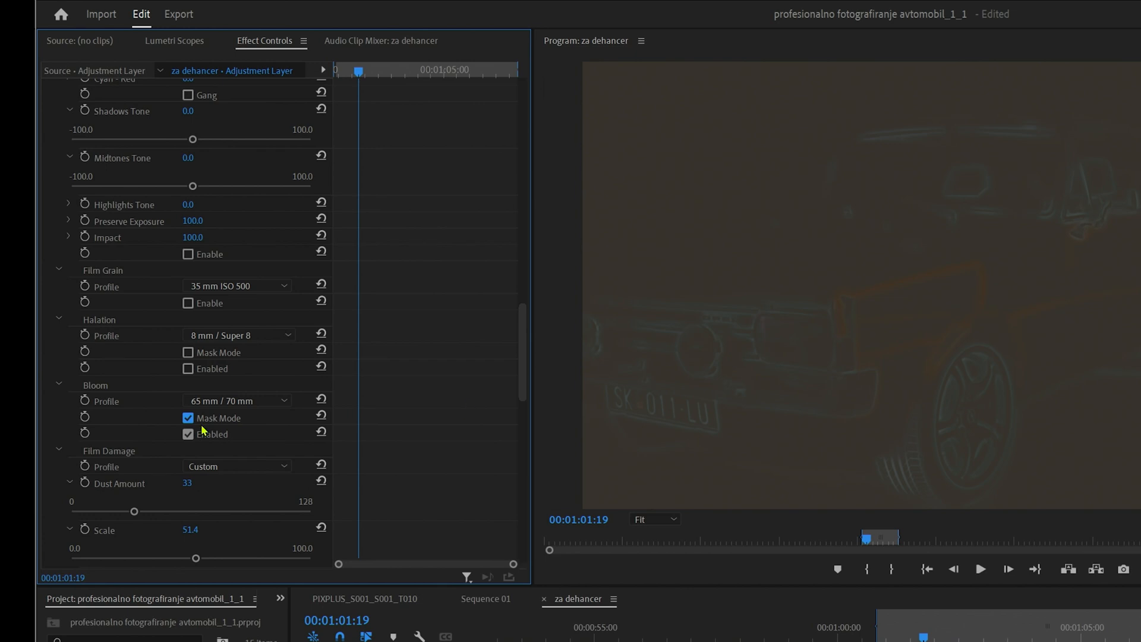
click(232, 402)
click(226, 430)
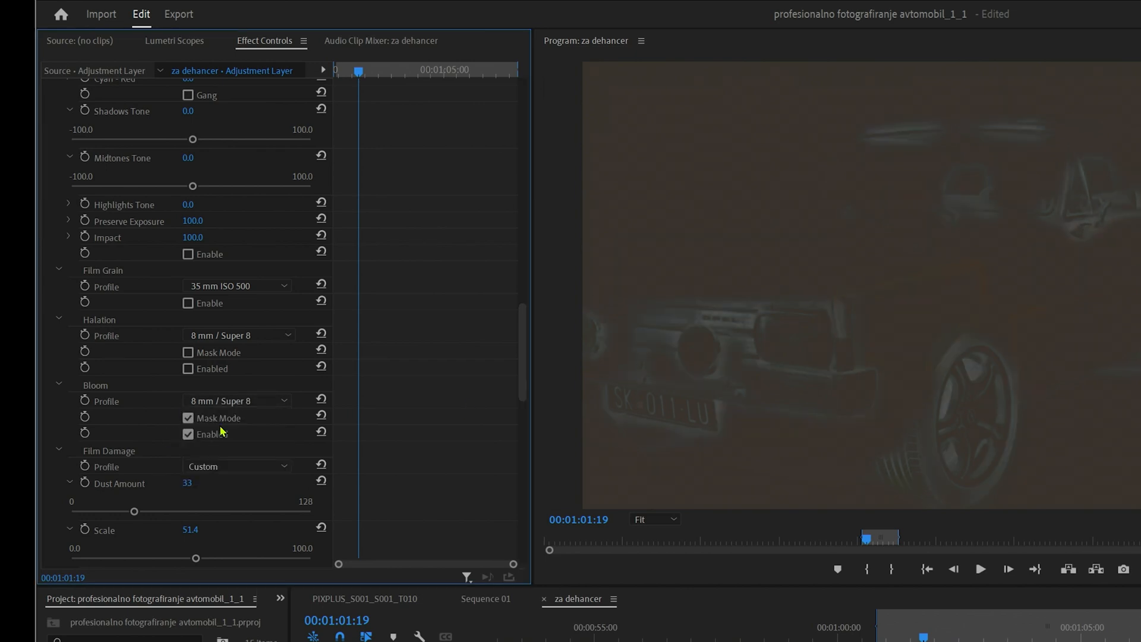
click(188, 418)
click(188, 368)
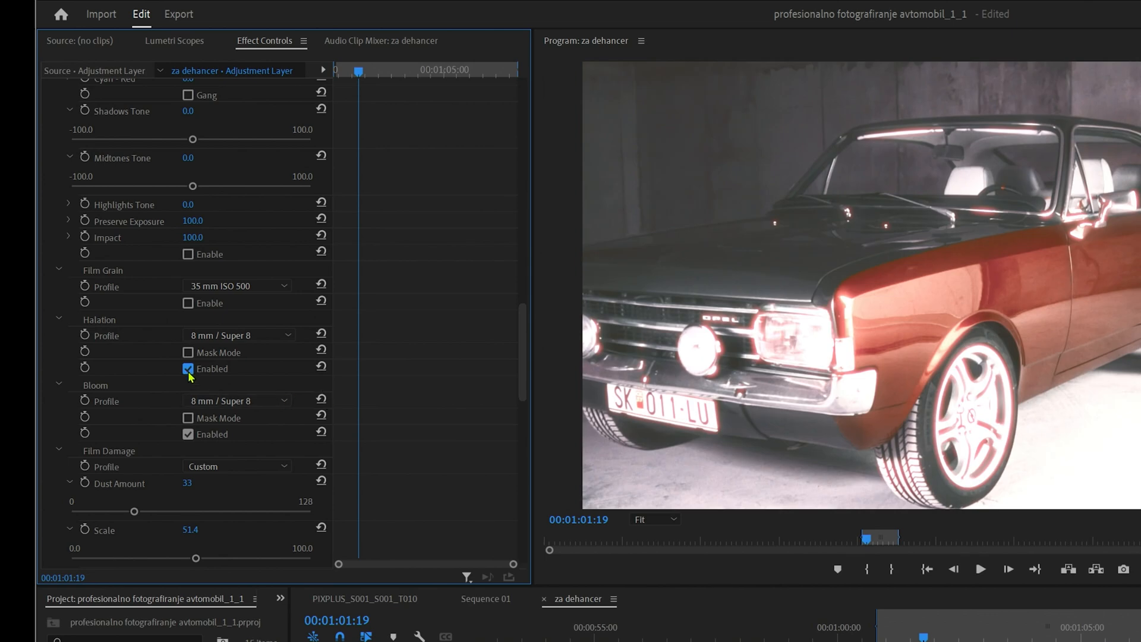
click(888, 631)
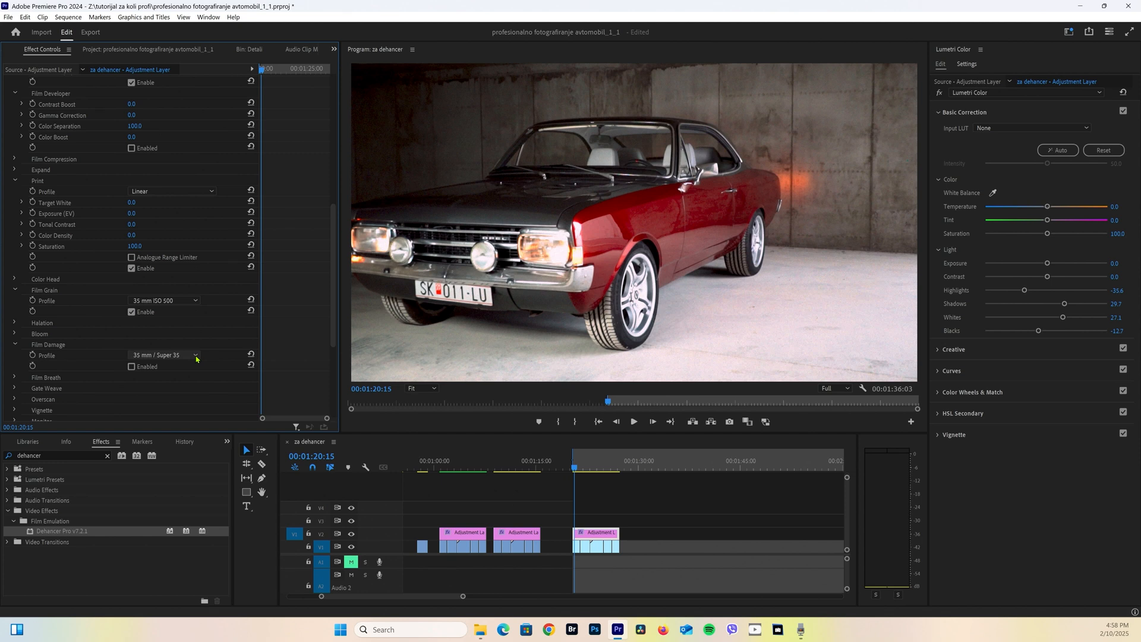
Set the Film Damage profile to Custom with a Dust Amount of 69 and a dust Scale of 50.1
click(196, 356)
click(157, 365)
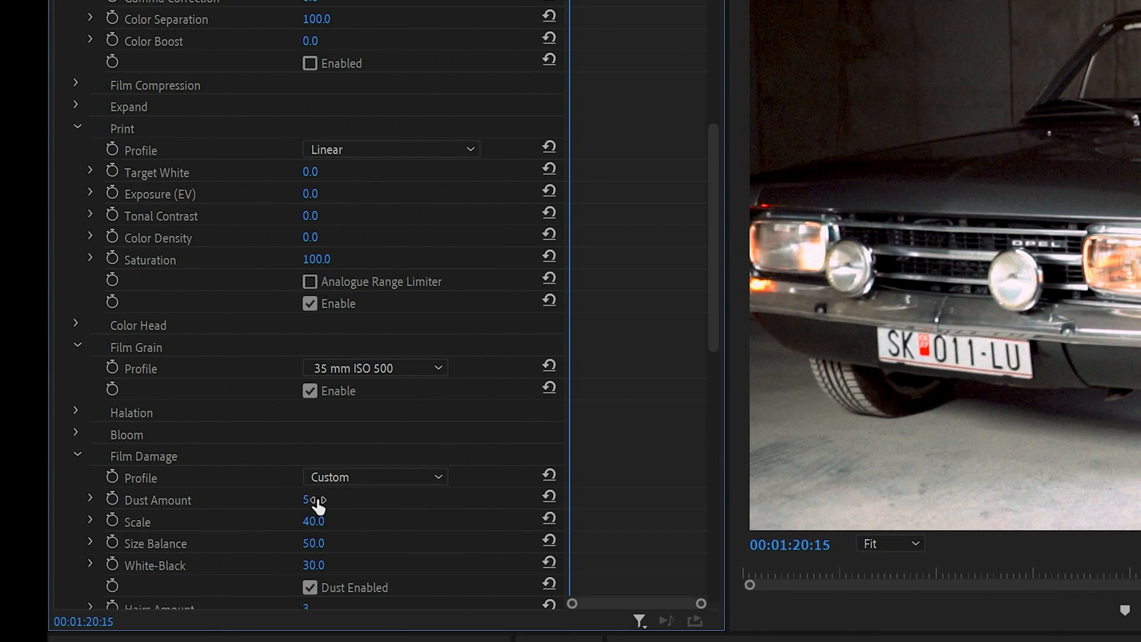
scroll(318, 504, down, 3)
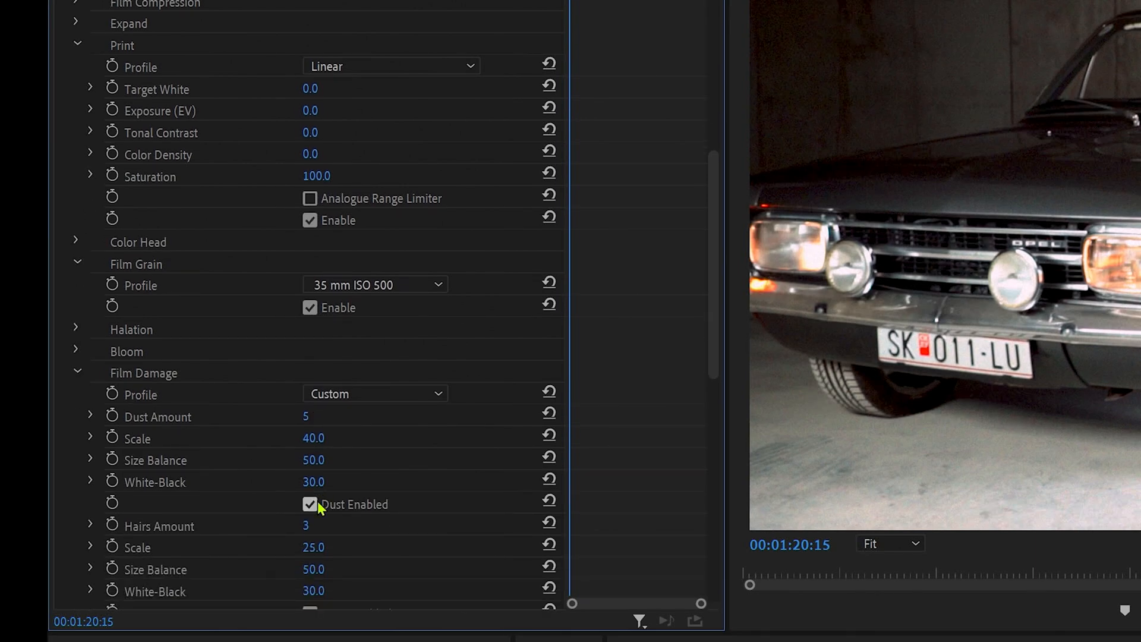
click(91, 416)
drag(241, 454, 328, 458)
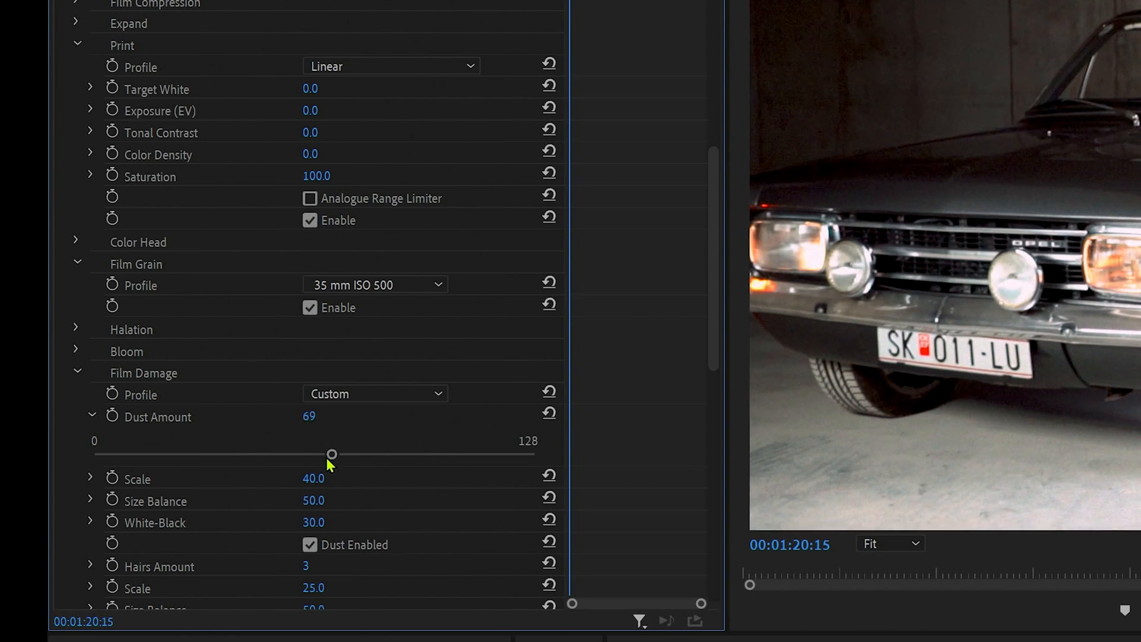
click(90, 478)
click(313, 516)
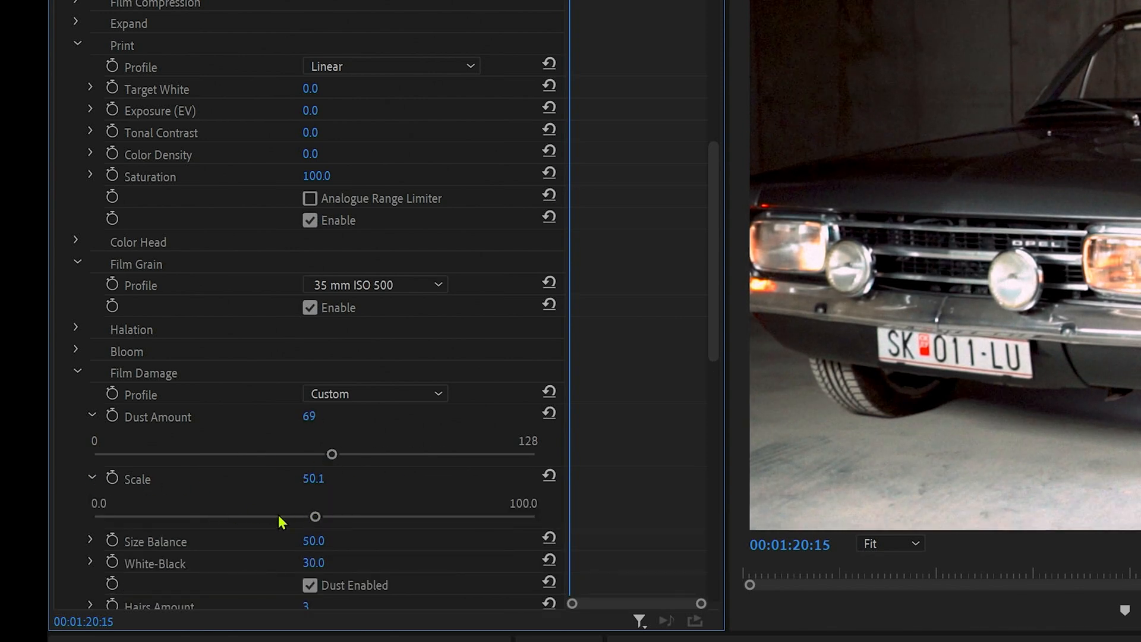
Set the Film Damage Hairs Amount to 36 and the hairs White-Black balance to 10.4
scroll(178, 529, down, 1)
scroll(162, 532, down, 3)
click(91, 418)
click(219, 457)
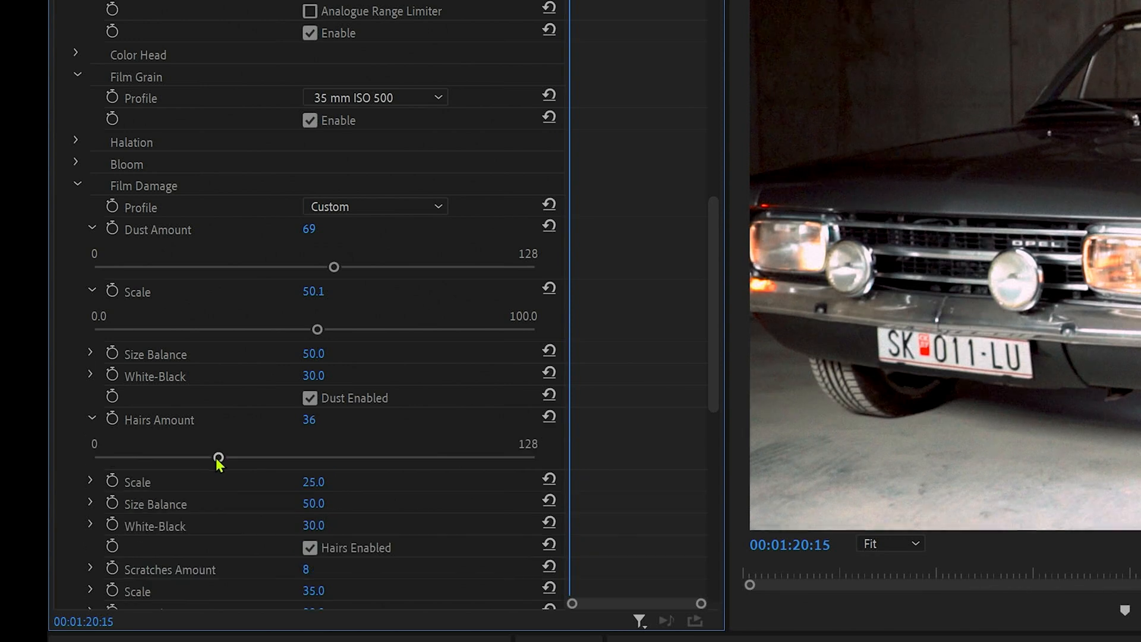
scroll(191, 444, down, 3)
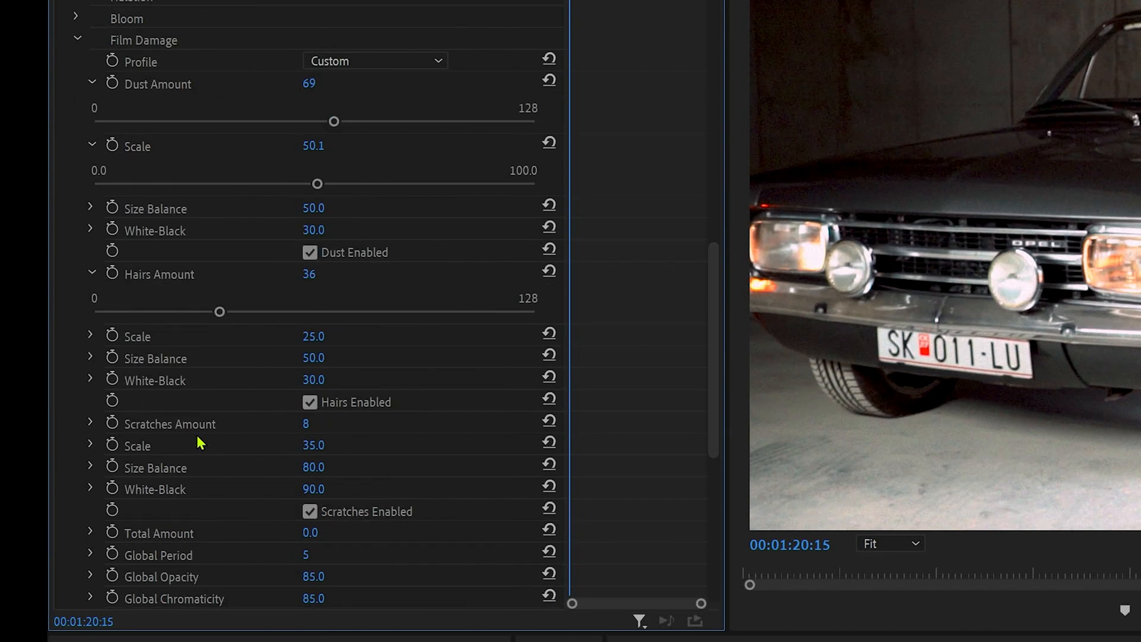
scroll(97, 316, down, 1)
click(91, 318)
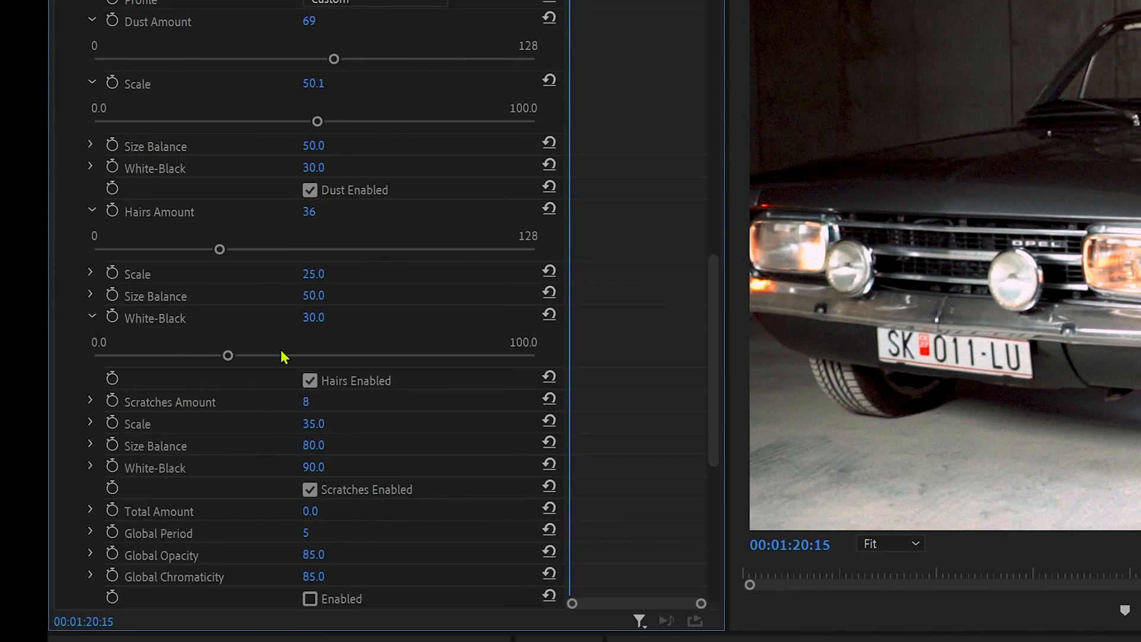
click(139, 355)
Set the Film Damage Scratches Amount to 46 and the scratches Scale to 48.9
click(91, 401)
click(199, 440)
click(254, 440)
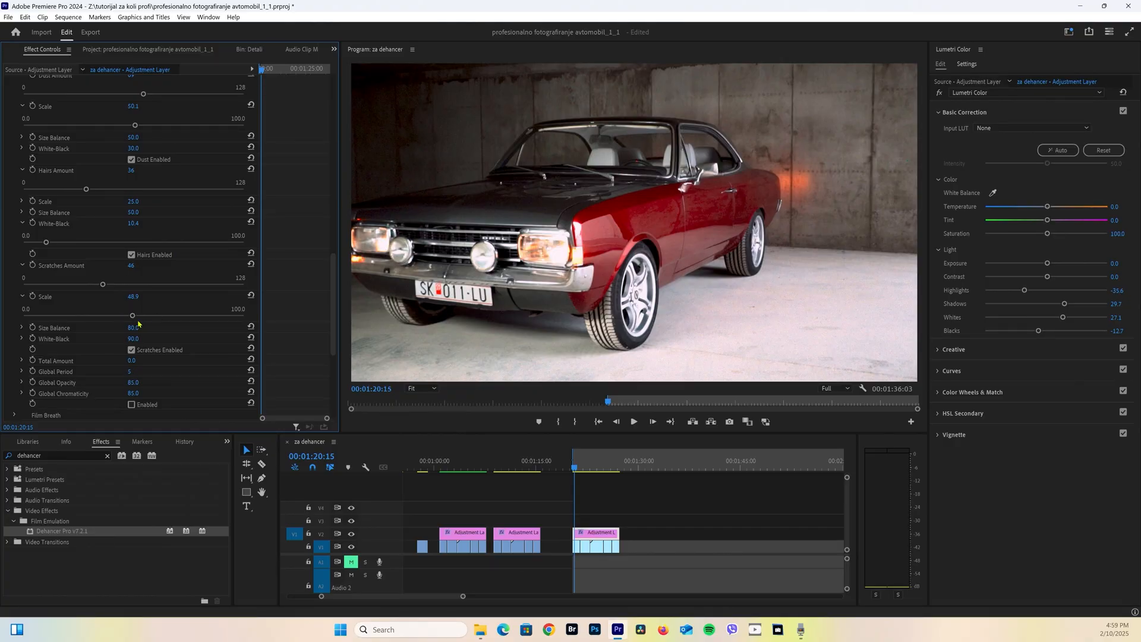
Enable Film Breath in the adjustment layer's Dehancer Pro effect with the 35 mm / Super 35 profile
scroll(159, 348, down, 3)
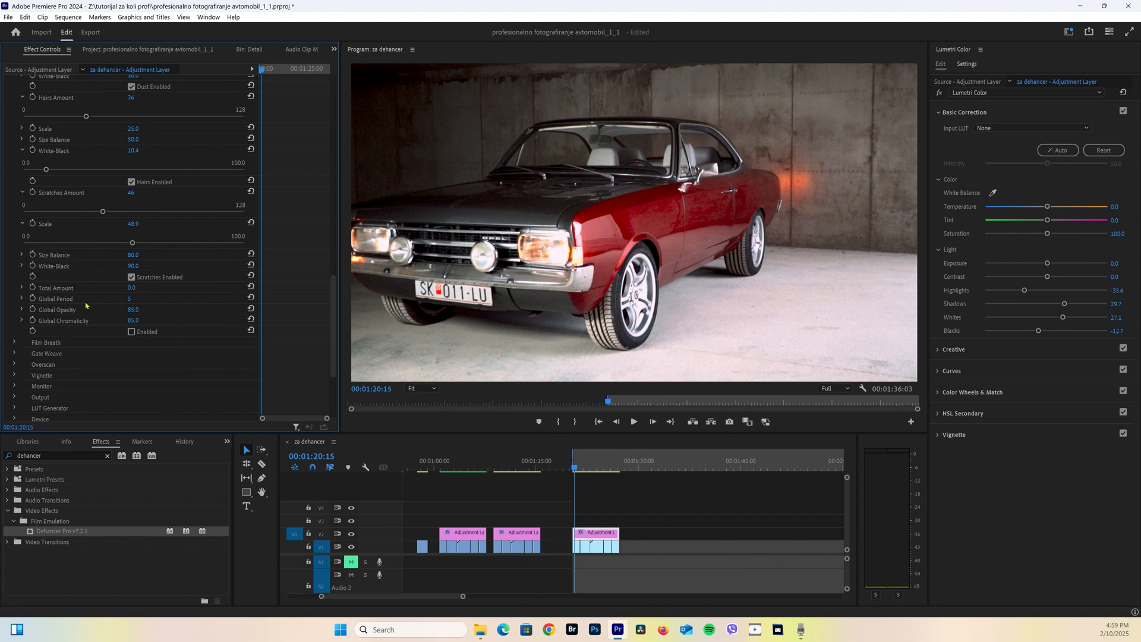
click(15, 342)
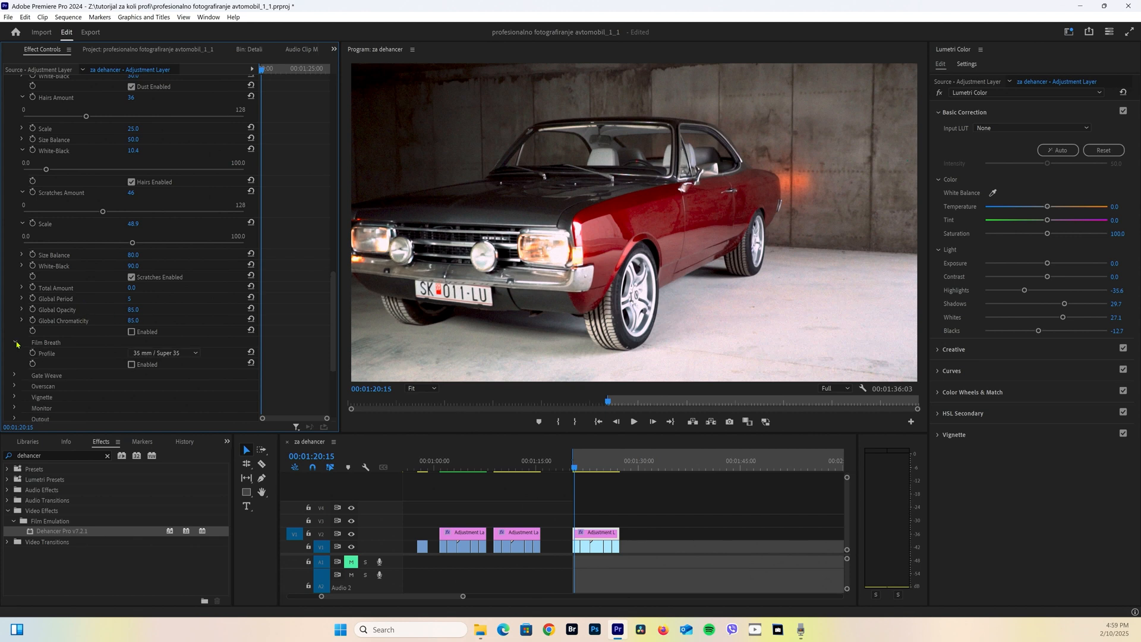
click(132, 364)
scroll(129, 356, down, 3)
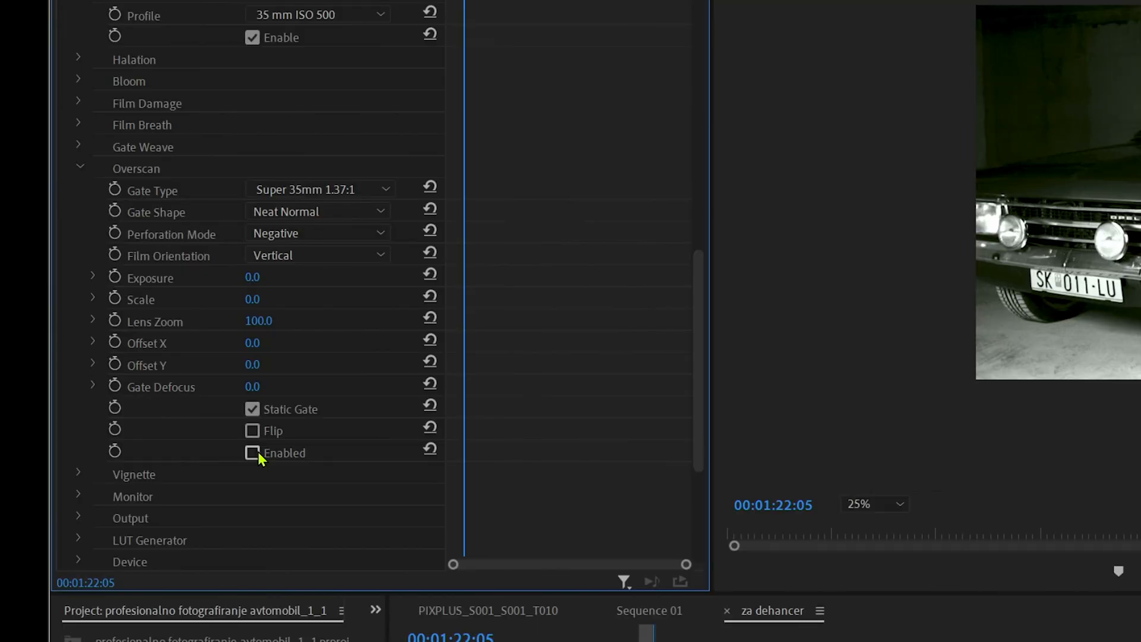
Enable Overscan on the black-and-white clip's adjustment layer and set its Lens Zoom to 0.0
click(103, 343)
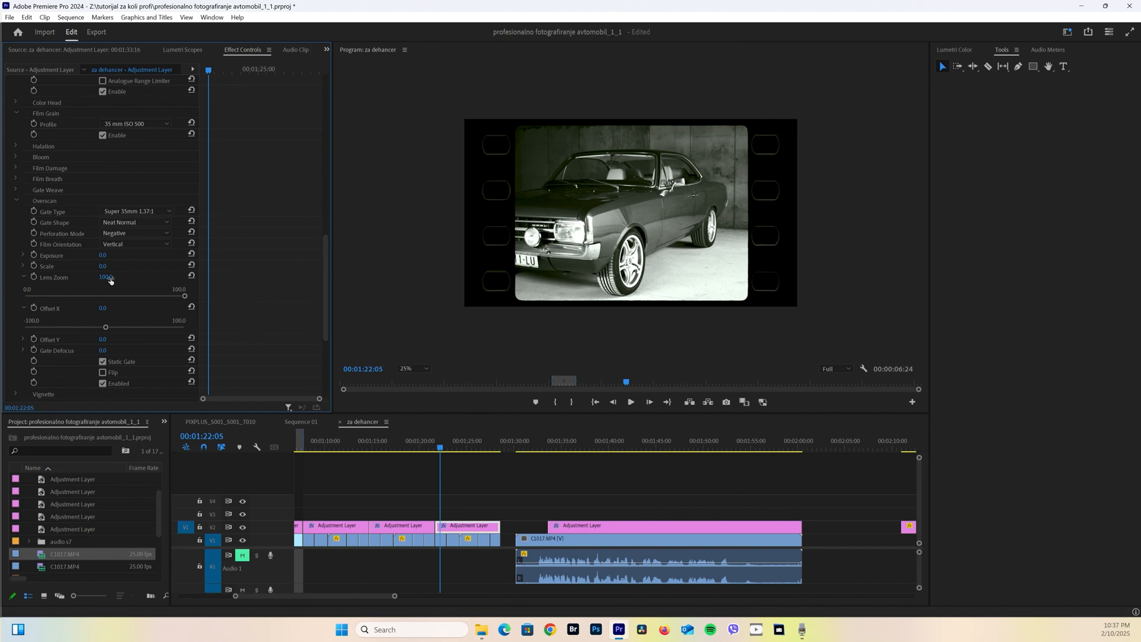
drag(107, 278, 79, 278)
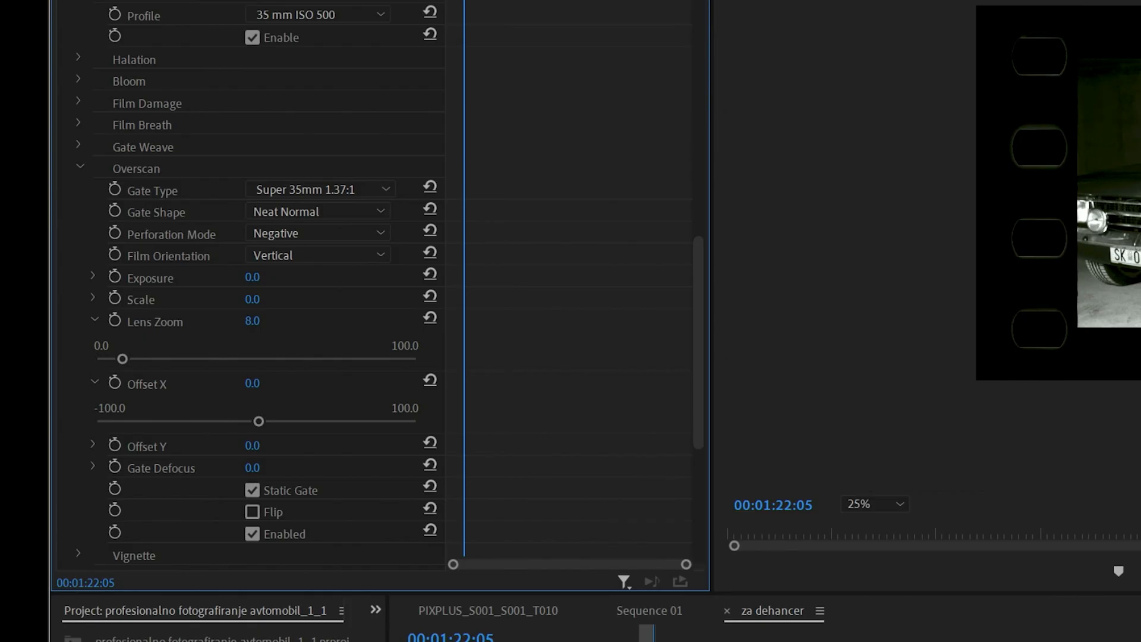
drag(122, 359, 129, 359)
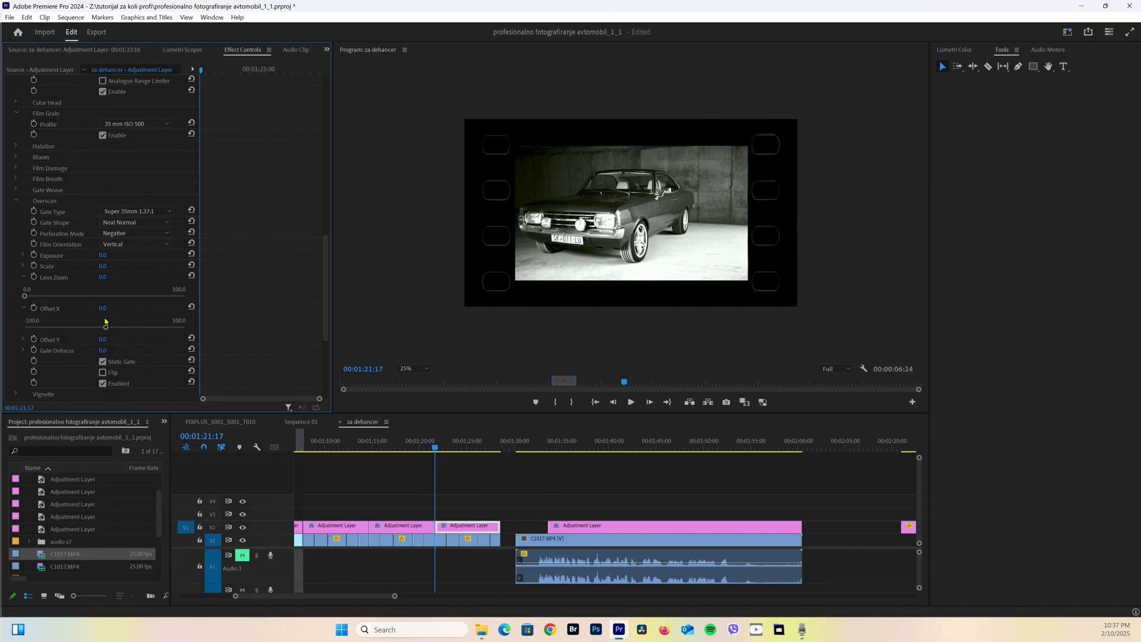
Try shifting the picture in the Overscan frame with Offset X and Offset Y, and reset Offset Y
drag(259, 421, 262, 422)
drag(106, 328, 106, 358)
click(23, 339)
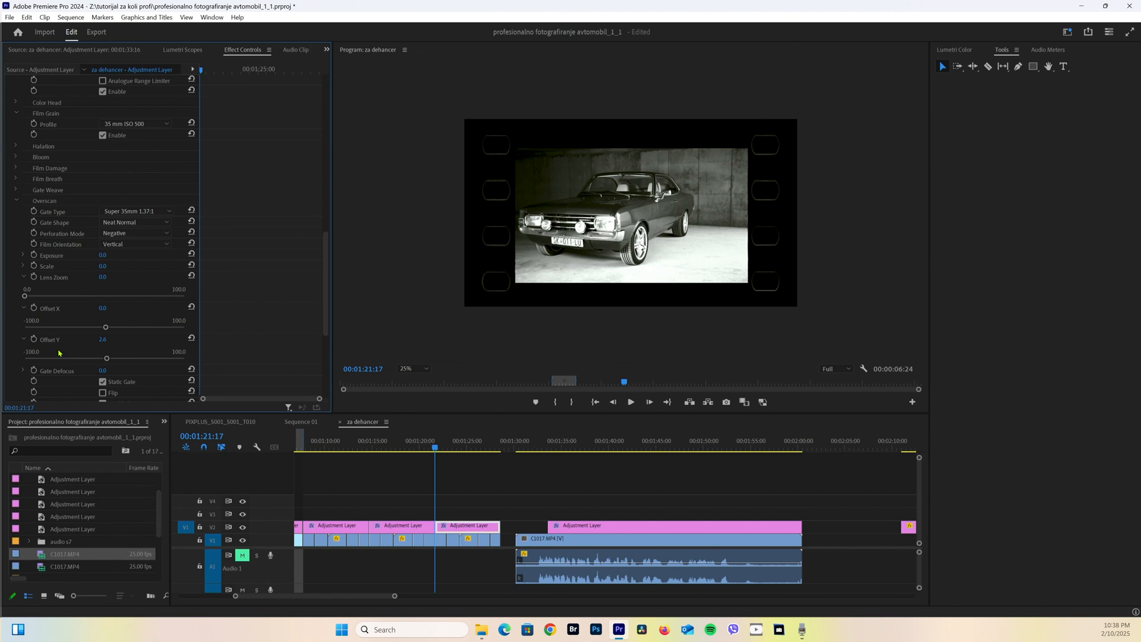
click(191, 338)
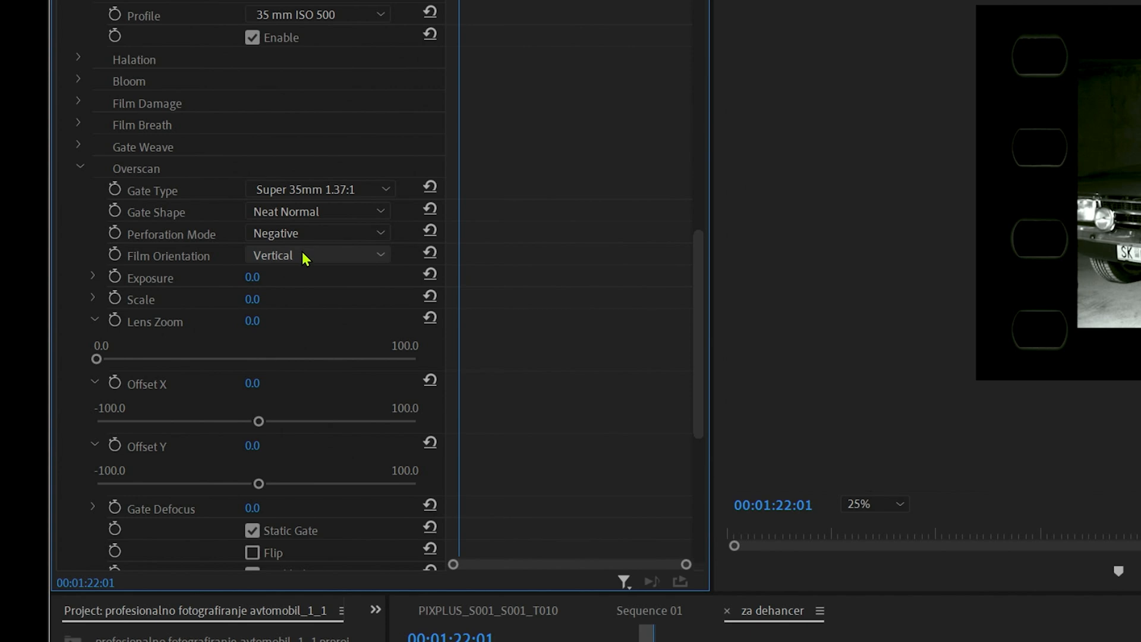
Try another Film Orientation option for the Overscan frame
click(303, 262)
click(305, 298)
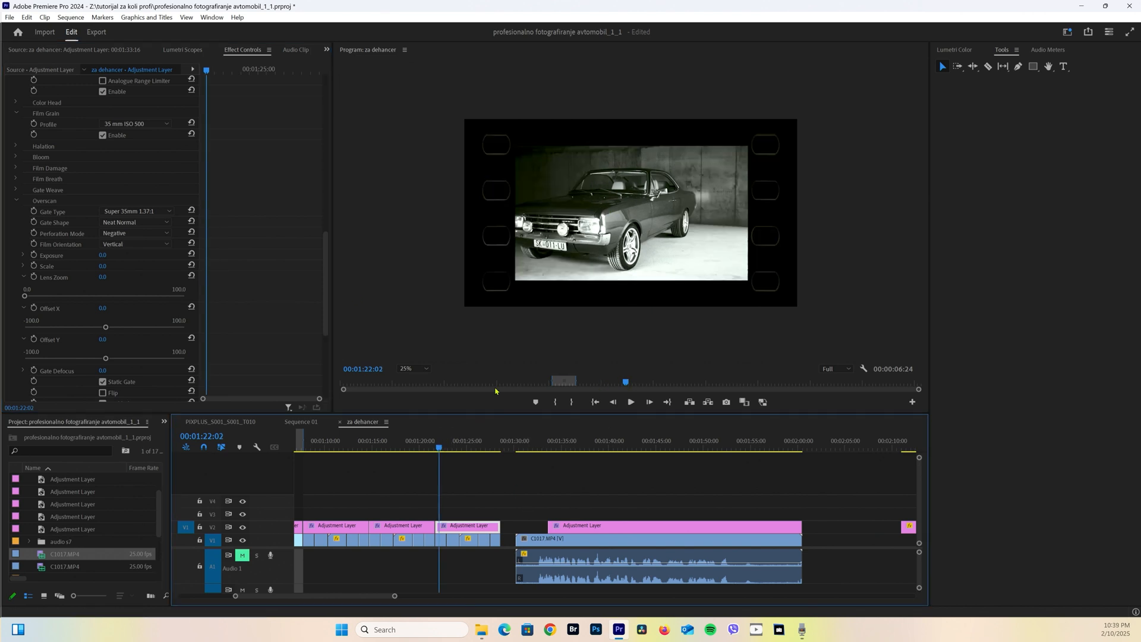
click(426, 369)
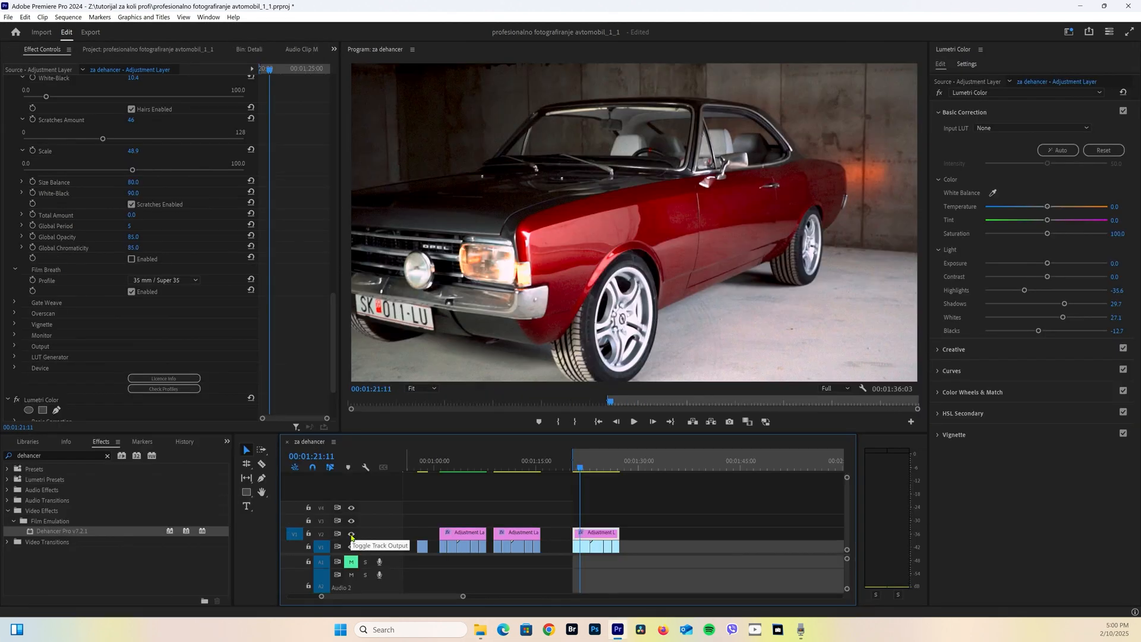
Compare the red car clip with and without its look by hiding and showing the adjustment layer track V2
click(352, 535)
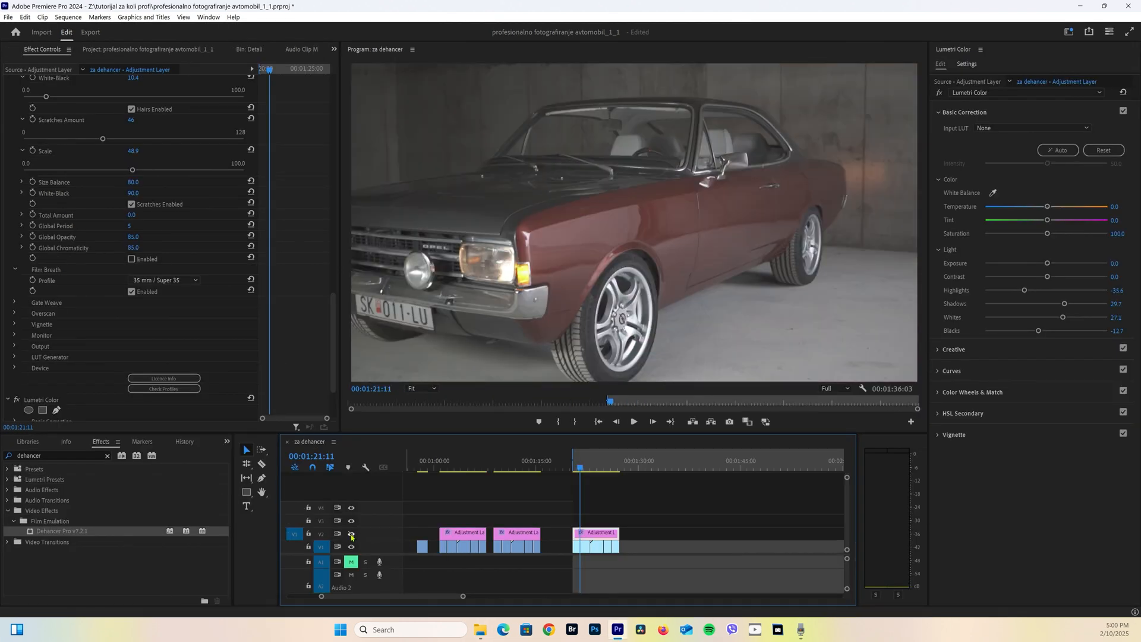
click(351, 535)
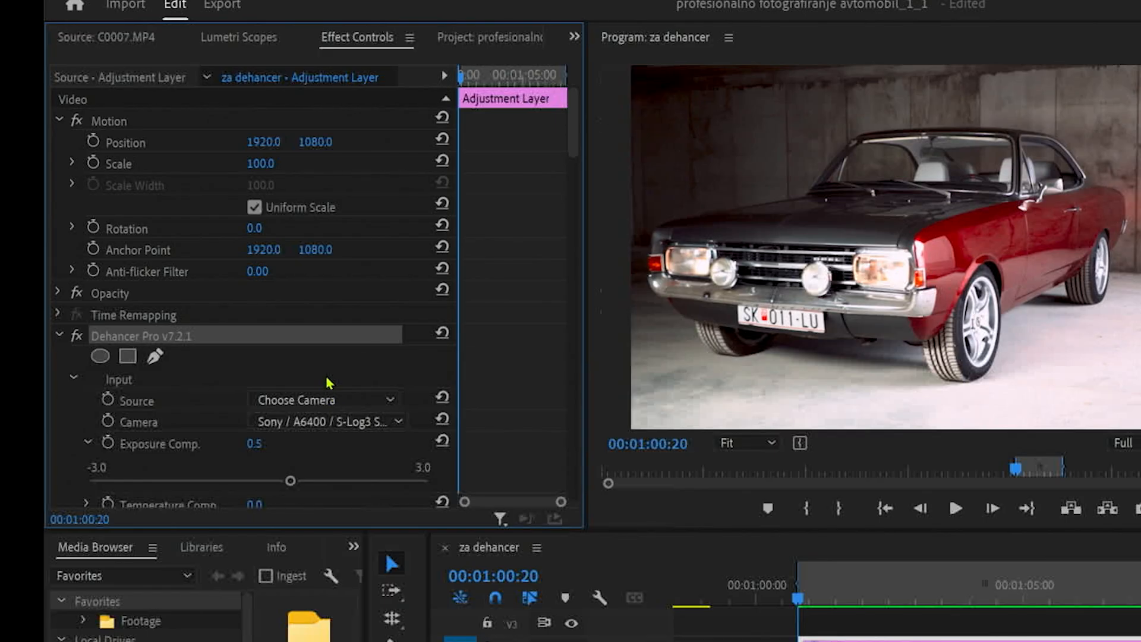
Save the adjustment layer's Dehancer Pro effect as a preset named "Fuji velvia A6400 Opel"
right_click(327, 343)
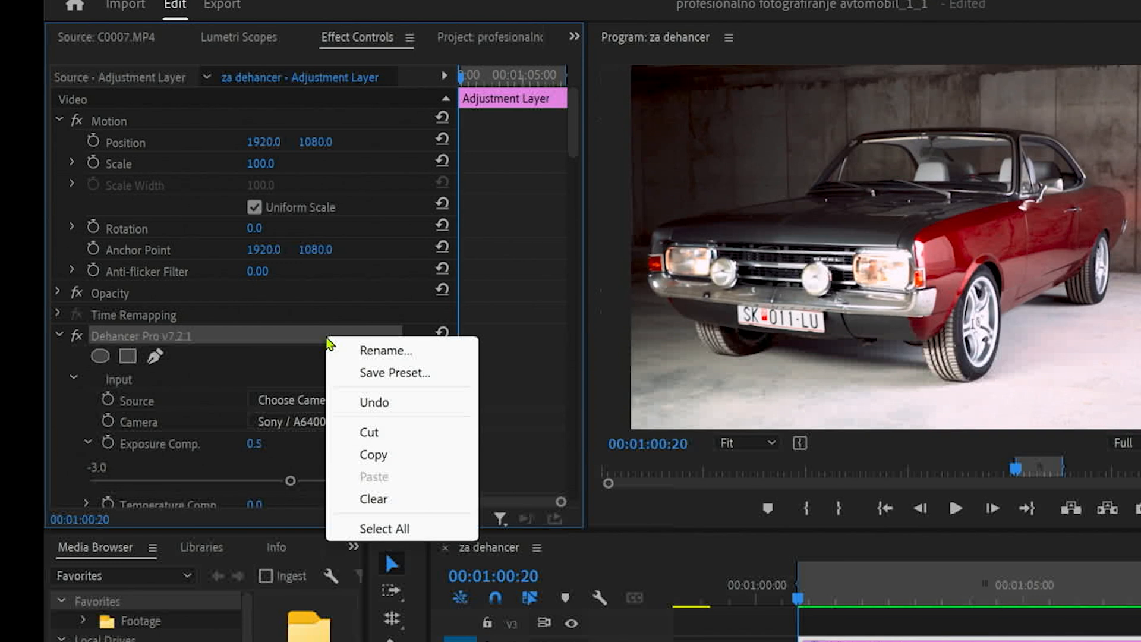
click(374, 374)
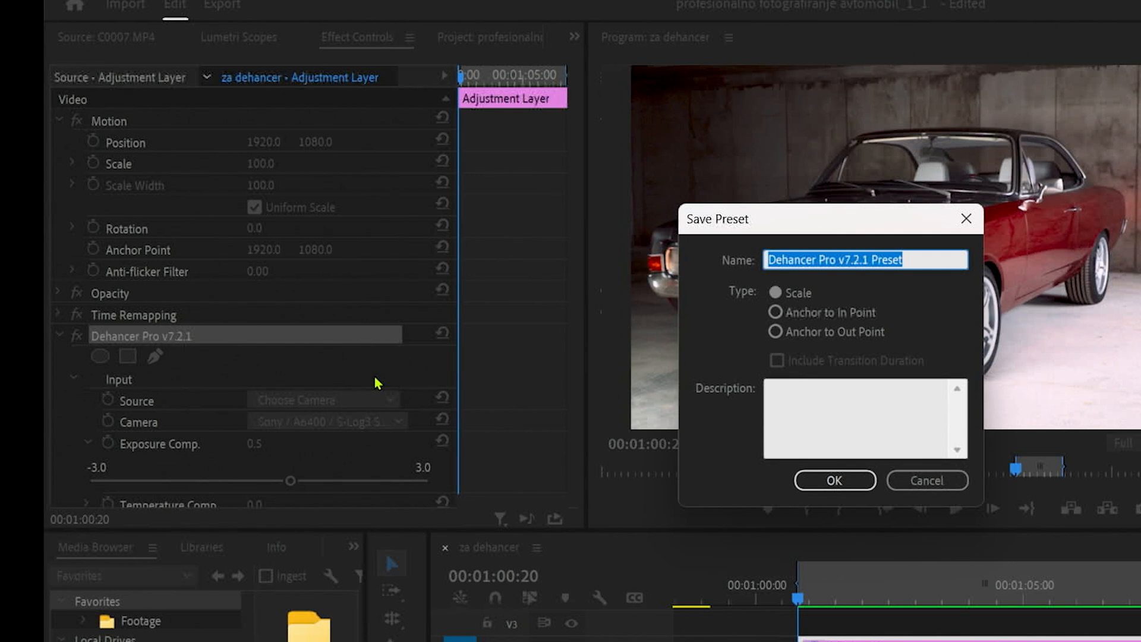
text(Fuji velvia A64)
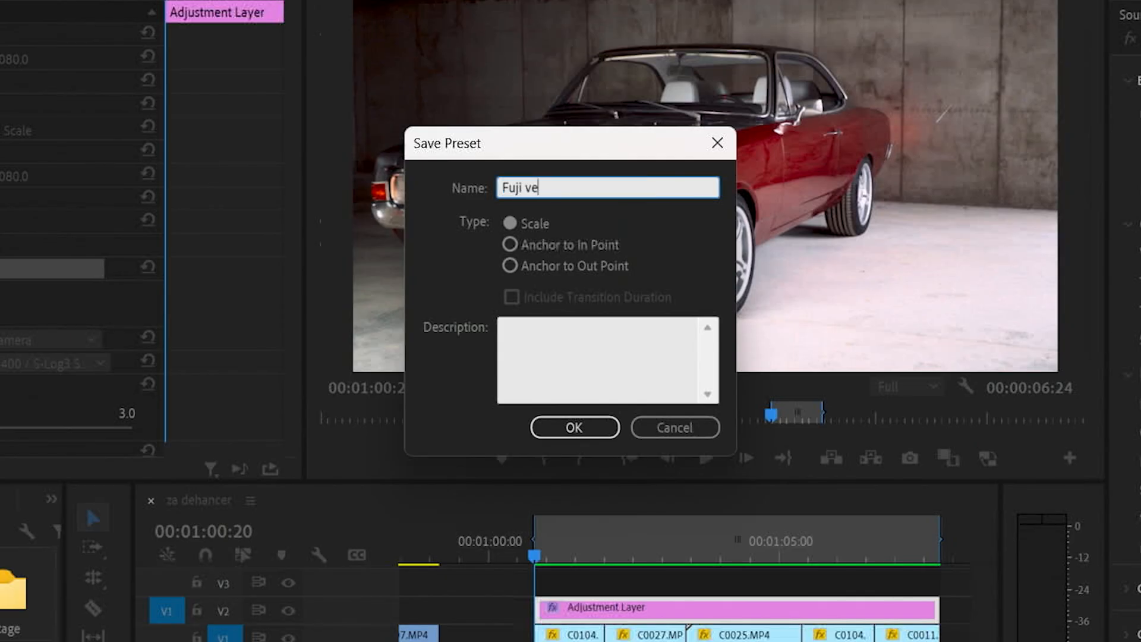
text(00 Opel)
click(578, 428)
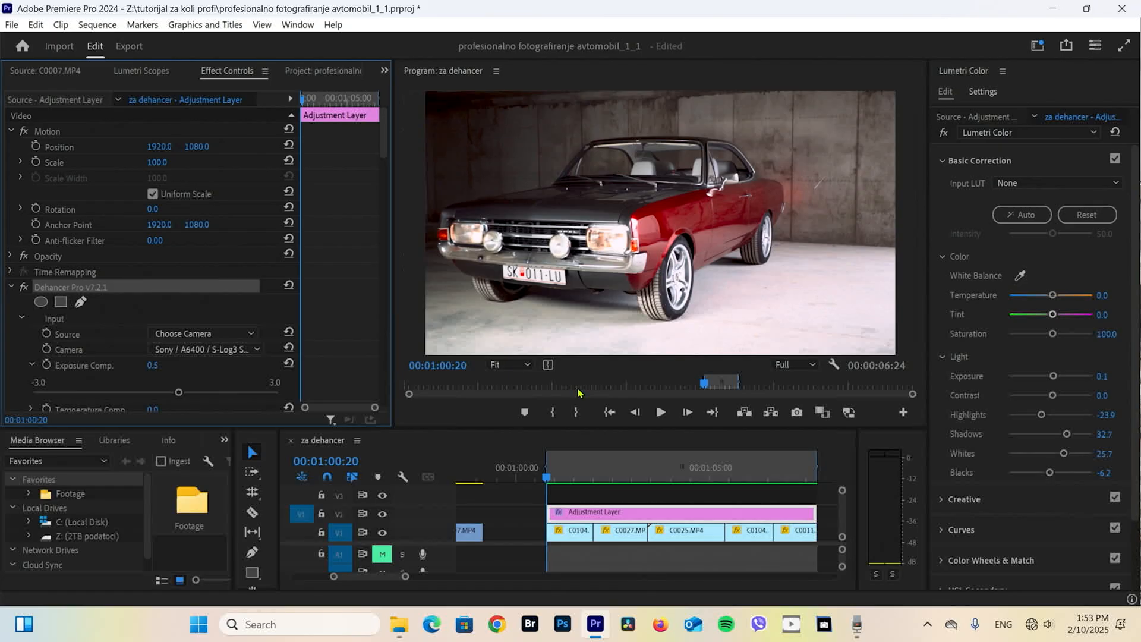